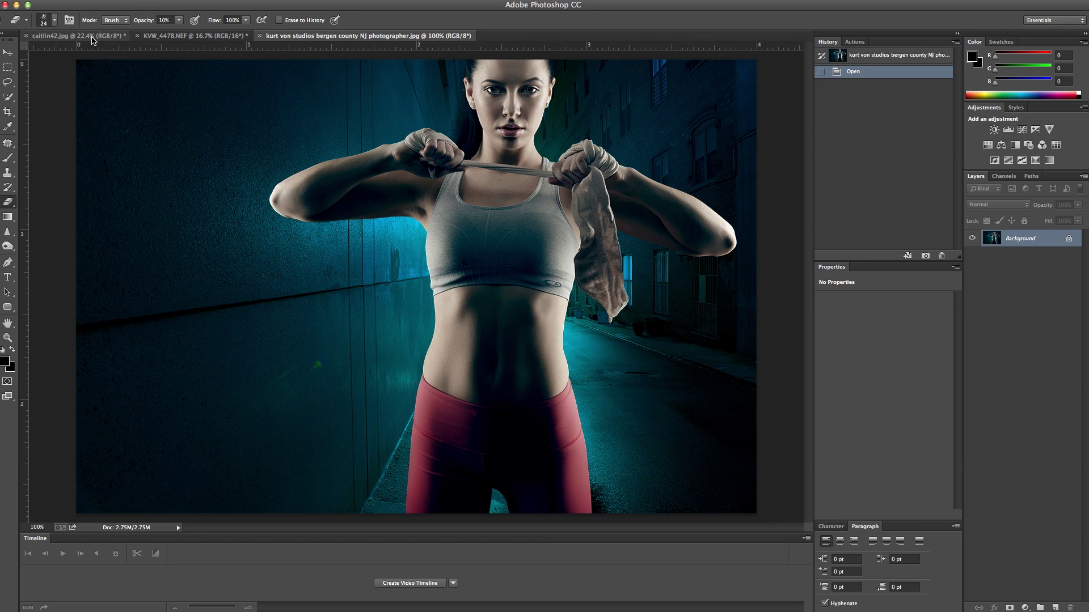
In caitlin42.jpg, duplicate the Background layer as 'Background copy' above the original.
{"action": "left_click", "coordinate": [95, 38]}
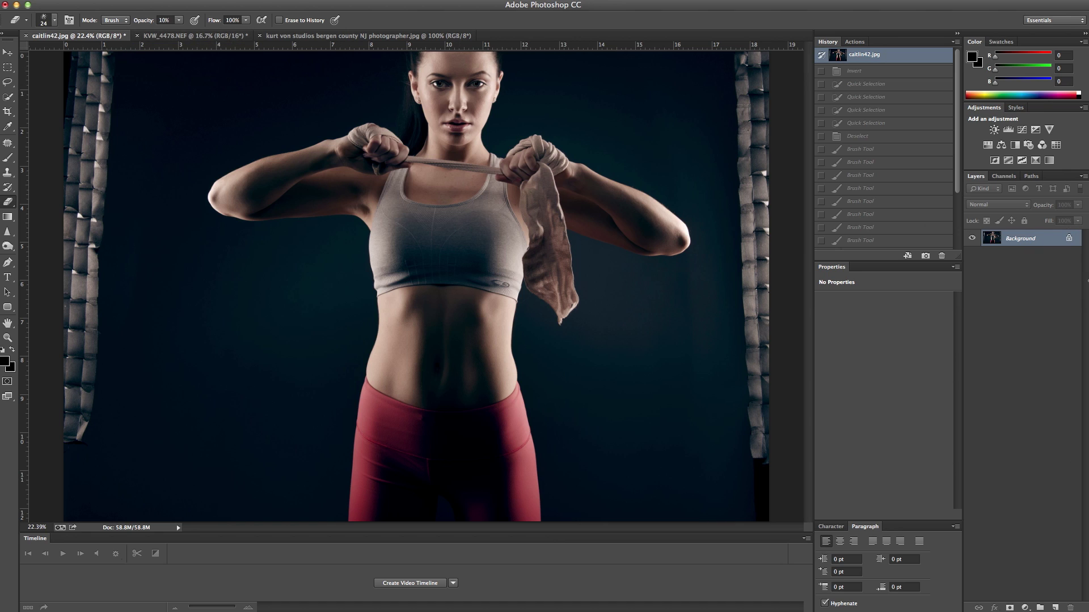
{"action": "right_click", "coordinate": [1046, 238]}
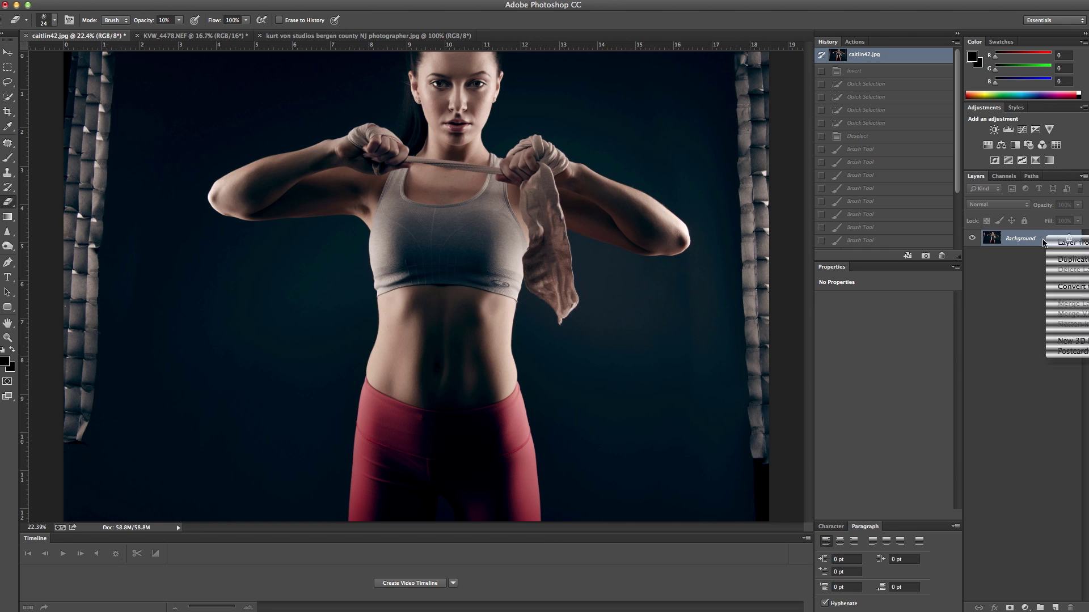
{"action": "left_click", "coordinate": [1069, 259]}
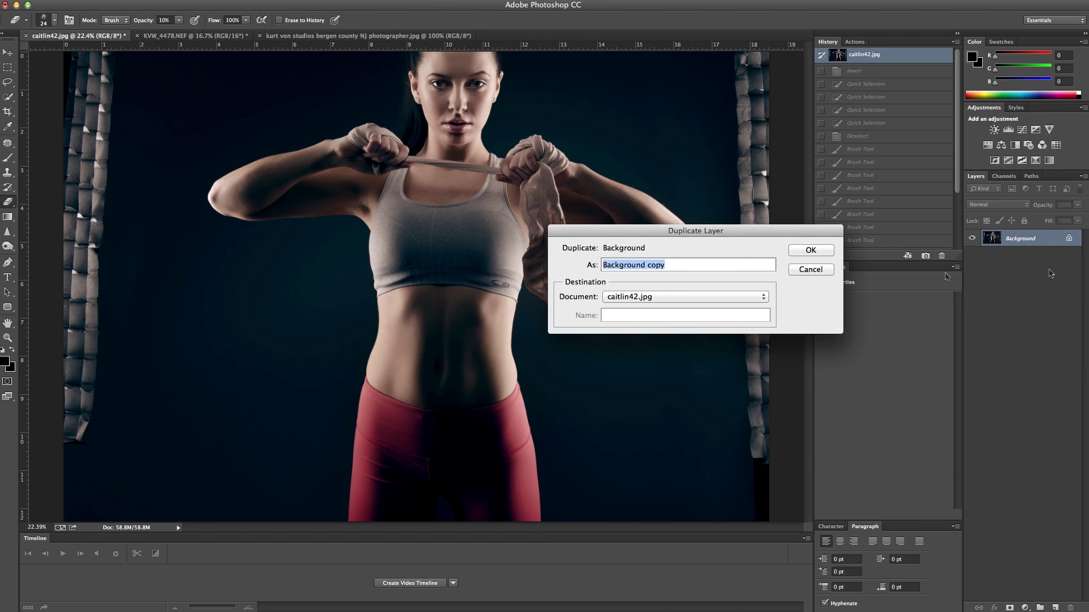
{"action": "left_click", "coordinate": [813, 253]}
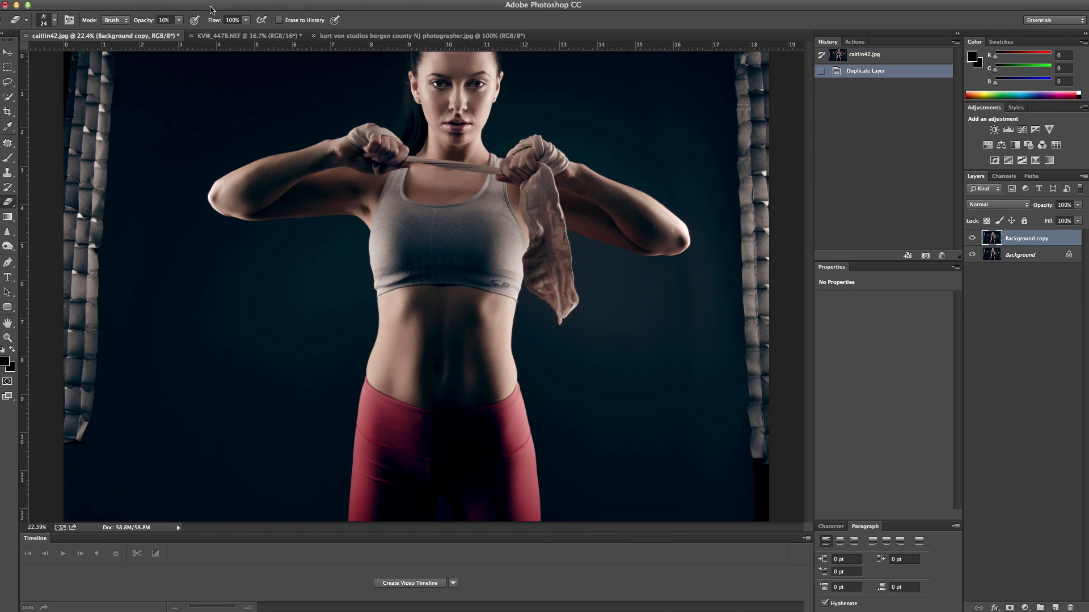
Launch Topaz ReMask 4 from the Topaz Labs filters and trace a compute stroke along the raised arm.
{"action": "left_click", "coordinate": [238, 1]}
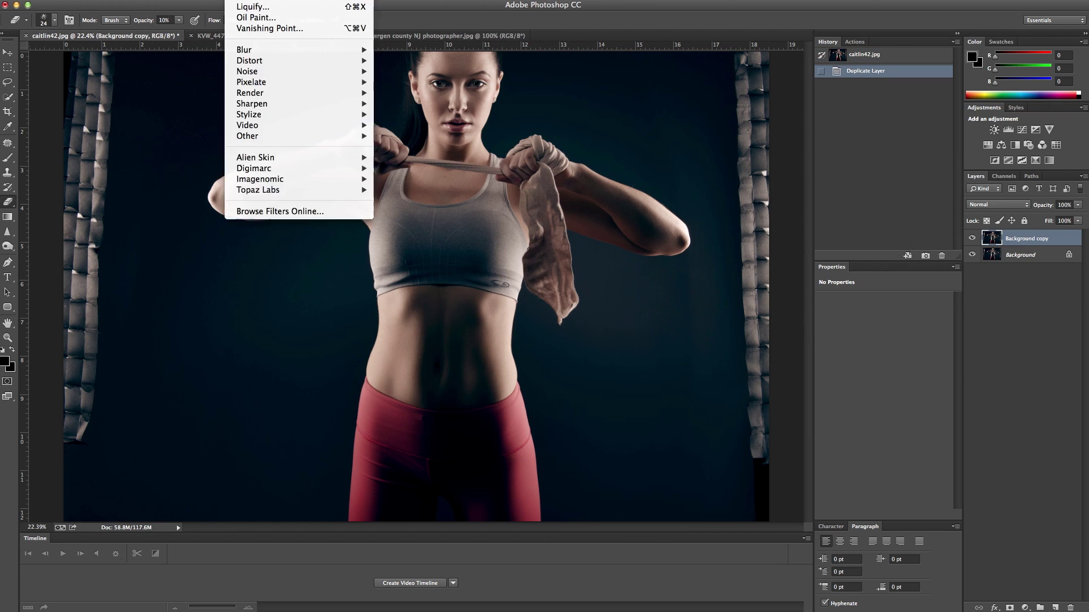
{"action": "mouse_move", "coordinate": [281, 191]}
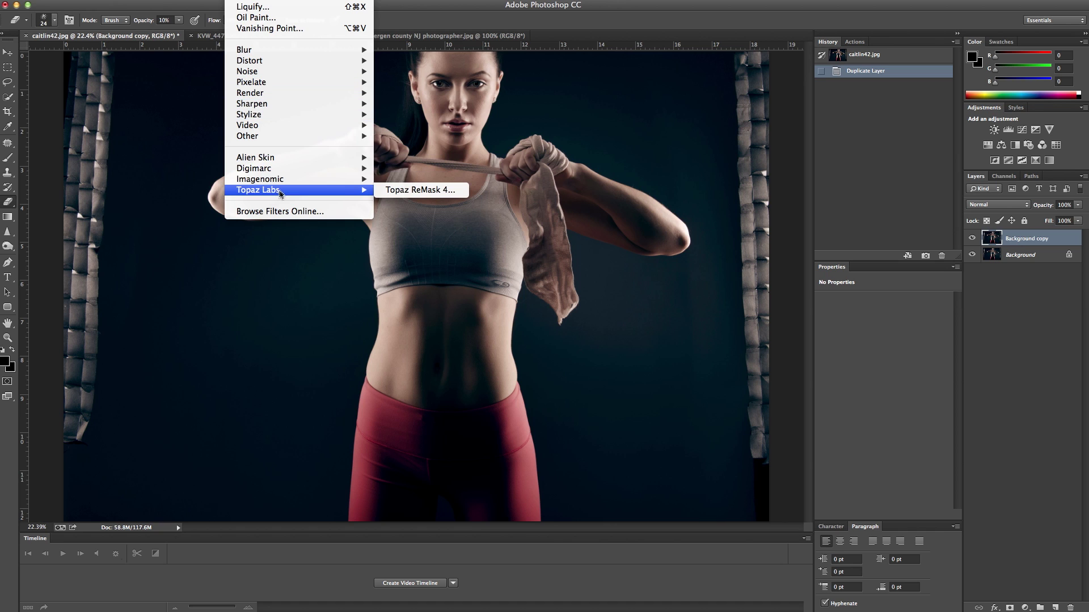
{"action": "left_click", "coordinate": [411, 193]}
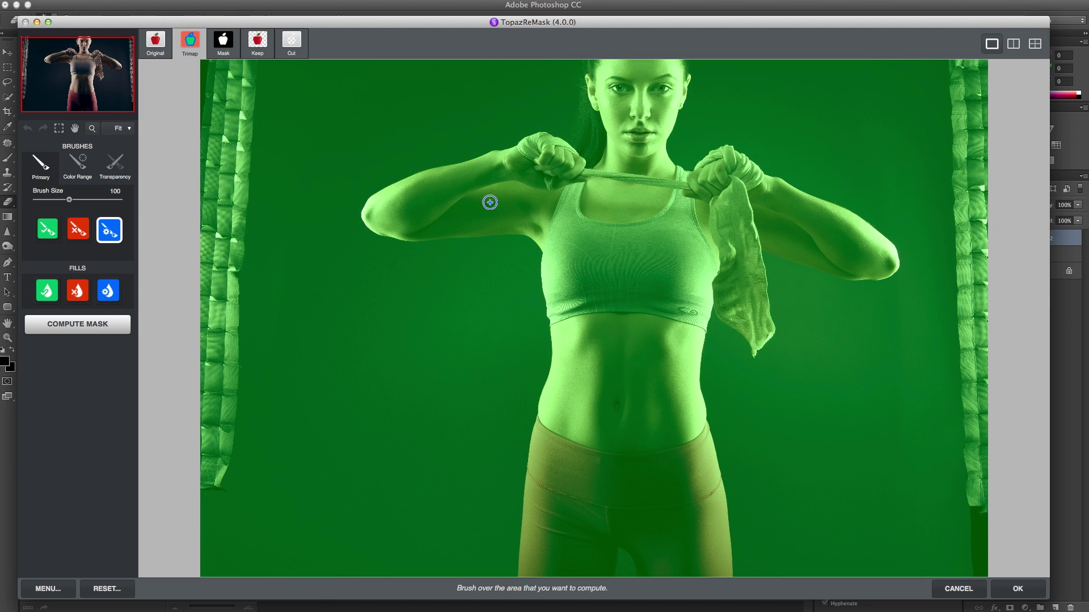
{"action": "mouse_move", "coordinate": [484, 154]}
{"action": "left_mouse_down"}
{"action": "mouse_move", "coordinate": [366, 200]}
{"action": "mouse_move", "coordinate": [378, 239]}
{"action": "mouse_move", "coordinate": [532, 241]}
{"action": "mouse_move", "coordinate": [545, 369]}
{"action": "mouse_move", "coordinate": [523, 497]}
{"action": "mouse_move", "coordinate": [515, 575]}
{"action": "left_mouse_up"}
Extend the compute outline down the torso and around the towel and right forearm.
{"action": "mouse_move", "coordinate": [620, 551]}
{"action": "left_mouse_down"}
{"action": "mouse_move", "coordinate": [519, 580]}
{"action": "mouse_move", "coordinate": [735, 583]}
{"action": "mouse_move", "coordinate": [701, 386]}
{"action": "mouse_move", "coordinate": [710, 299]}
{"action": "mouse_move", "coordinate": [704, 384]}
{"action": "mouse_move", "coordinate": [698, 335]}
{"action": "mouse_move", "coordinate": [698, 376]}
{"action": "left_mouse_up"}
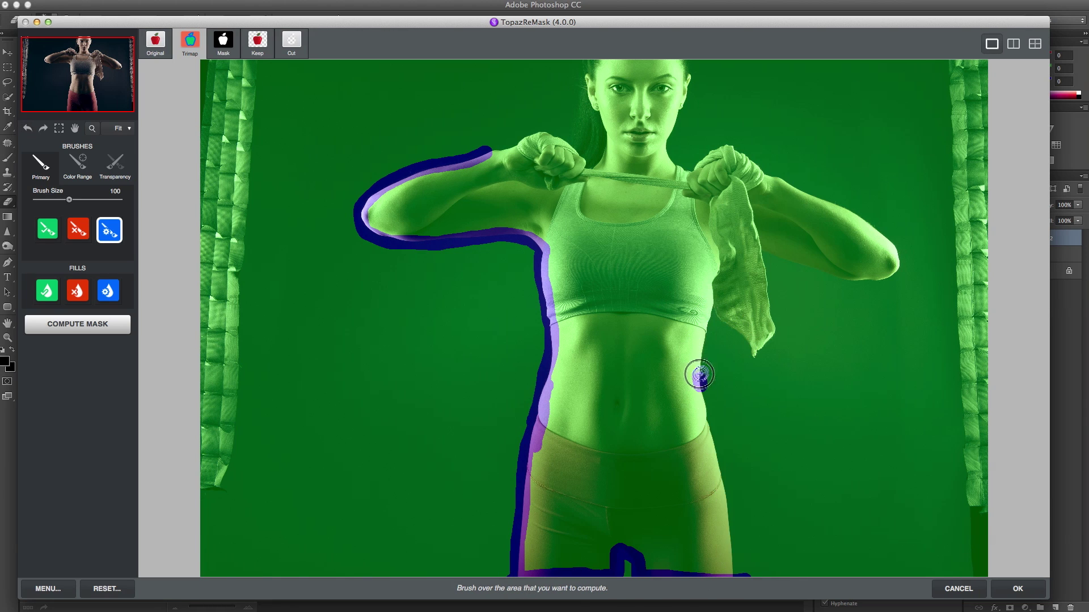
{"action": "mouse_move", "coordinate": [710, 292]}
{"action": "left_mouse_down"}
{"action": "mouse_move", "coordinate": [757, 355]}
{"action": "mouse_move", "coordinate": [774, 322]}
{"action": "mouse_move", "coordinate": [760, 238]}
{"action": "mouse_move", "coordinate": [876, 281]}
{"action": "mouse_move", "coordinate": [885, 237]}
{"action": "mouse_move", "coordinate": [707, 149]}
{"action": "mouse_move", "coordinate": [665, 147]}
{"action": "mouse_move", "coordinate": [690, 62]}
{"action": "mouse_move", "coordinate": [584, 62]}
{"action": "mouse_move", "coordinate": [648, 58]}
{"action": "mouse_move", "coordinate": [597, 57]}
{"action": "mouse_move", "coordinate": [580, 129]}
{"action": "mouse_move", "coordinate": [474, 148]}
{"action": "left_mouse_up"}
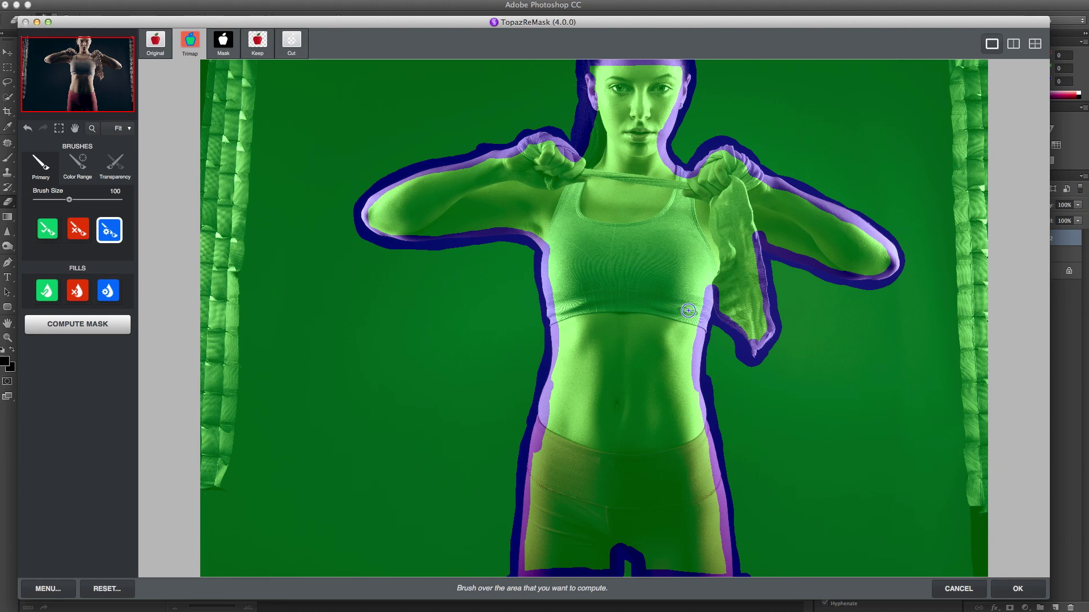
{"action": "left_click", "coordinate": [78, 292]}
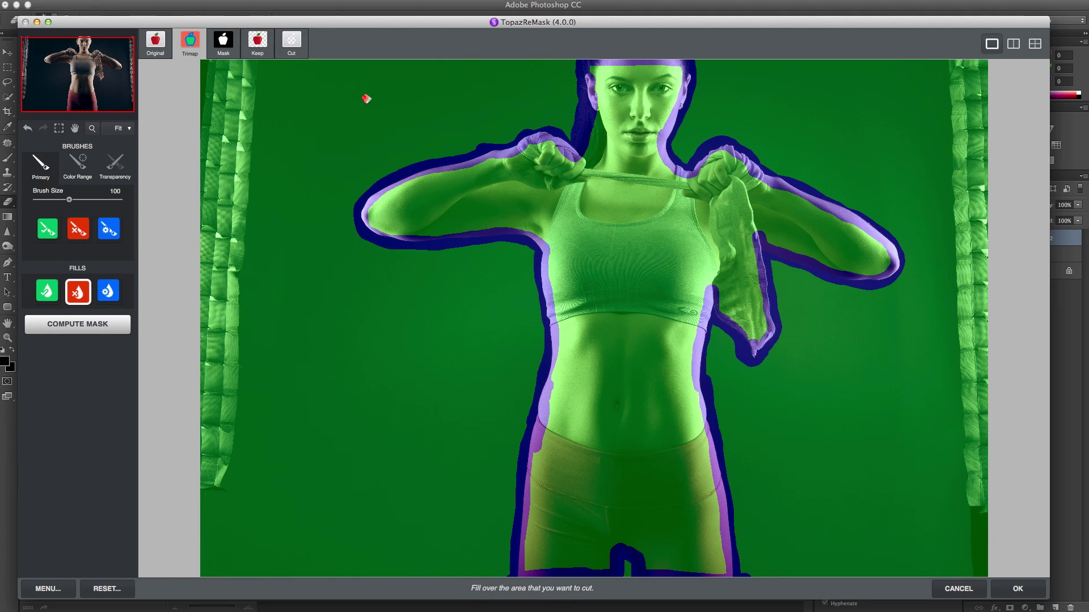
Fill the left, right and between-legs background areas as Cut, then compute the mask.
{"action": "left_click", "coordinate": [387, 135]}
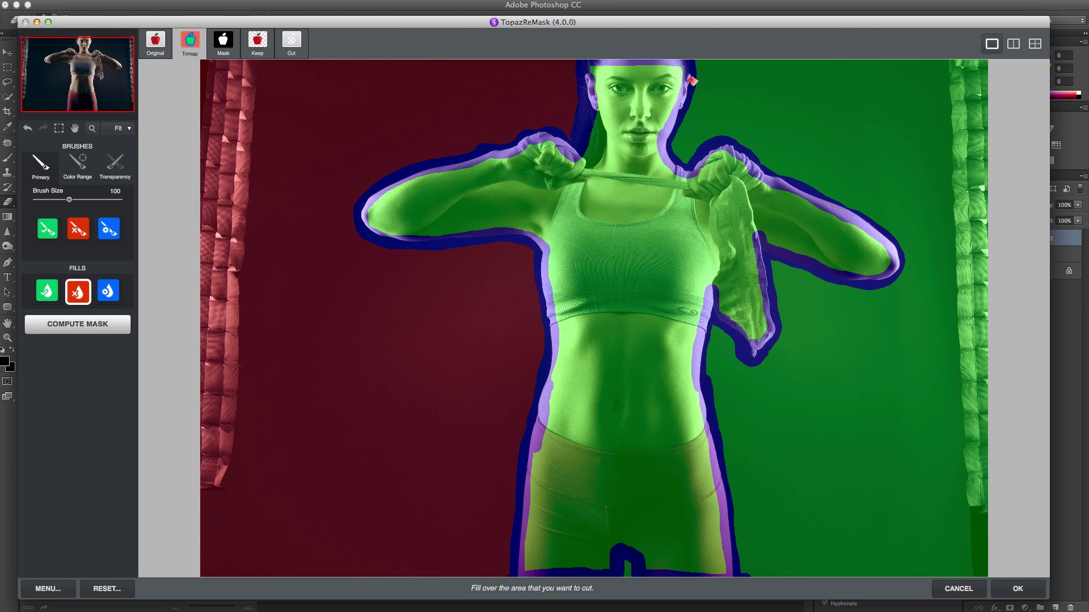
{"action": "left_click", "coordinate": [794, 90]}
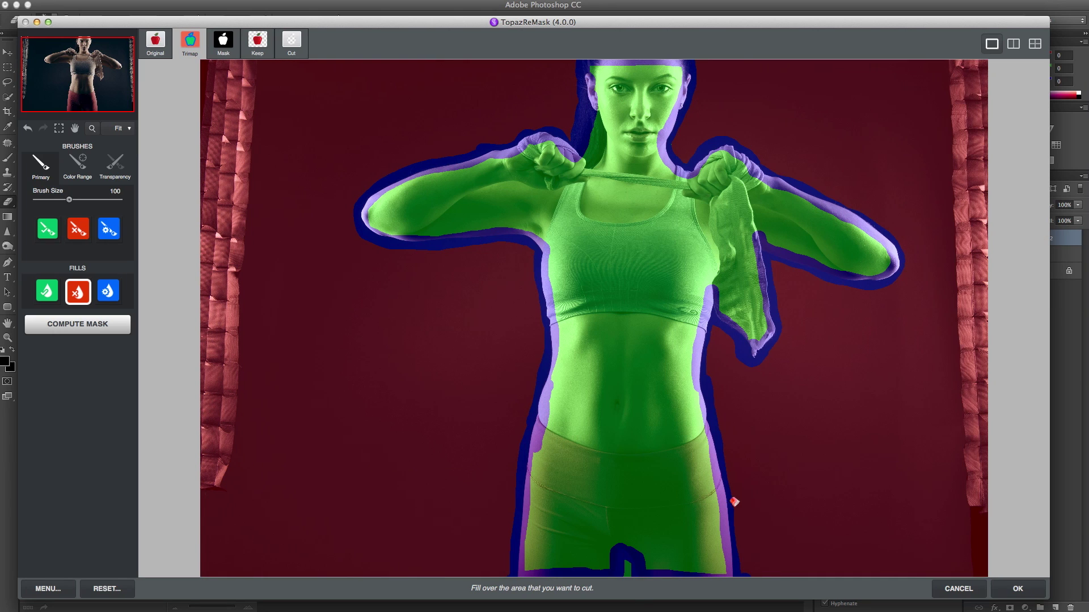
{"action": "left_click", "coordinate": [626, 569]}
{"action": "left_click", "coordinate": [96, 333]}
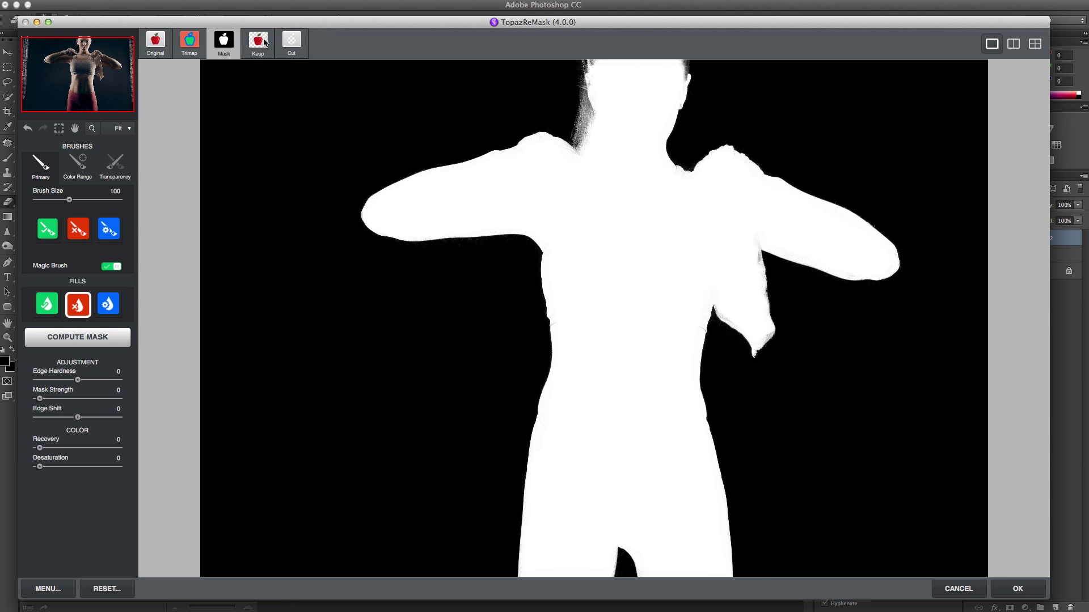
Switch to the Keep view to see the model cut out over transparency.
{"action": "left_click", "coordinate": [259, 45]}
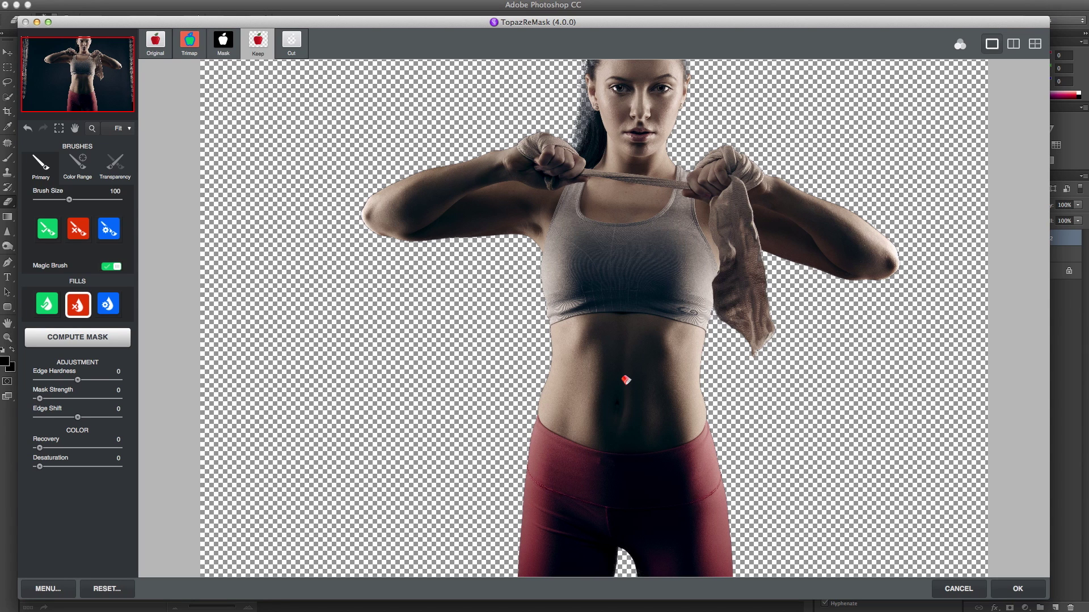
{"action": "left_click", "coordinate": [43, 308]}
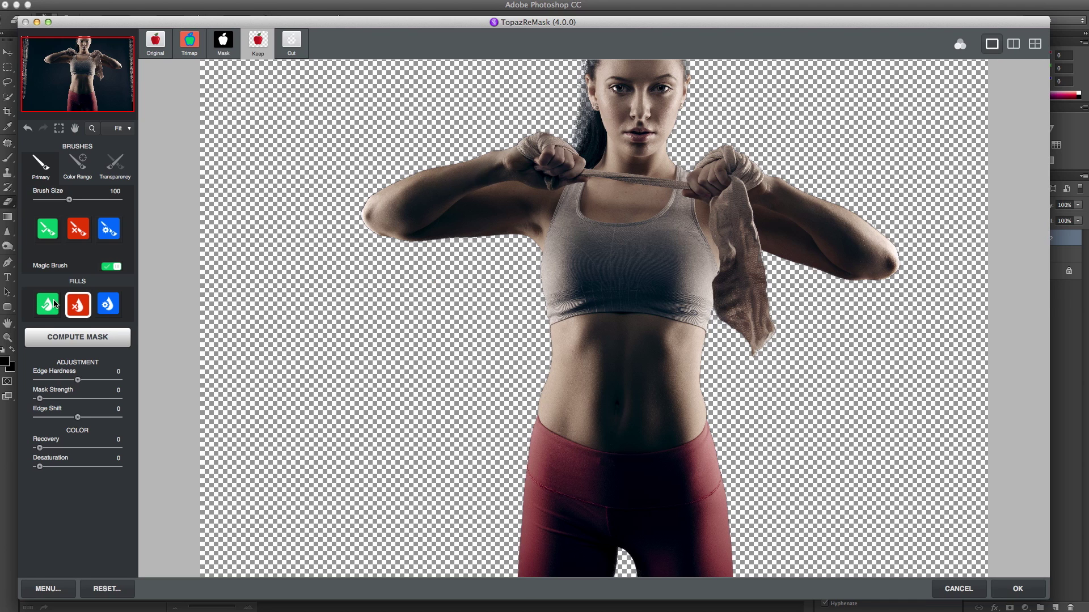
Paint Keep over the arm's lower edge and hair's left edge, checking Mask and Keep views.
{"action": "left_click", "coordinate": [52, 231]}
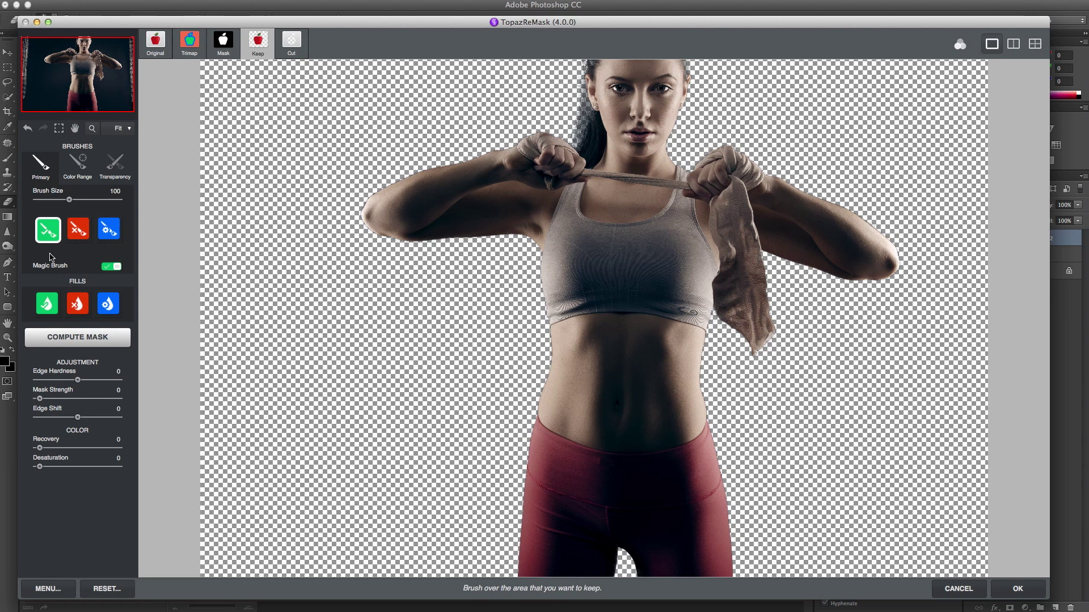
{"action": "left_click", "coordinate": [224, 44]}
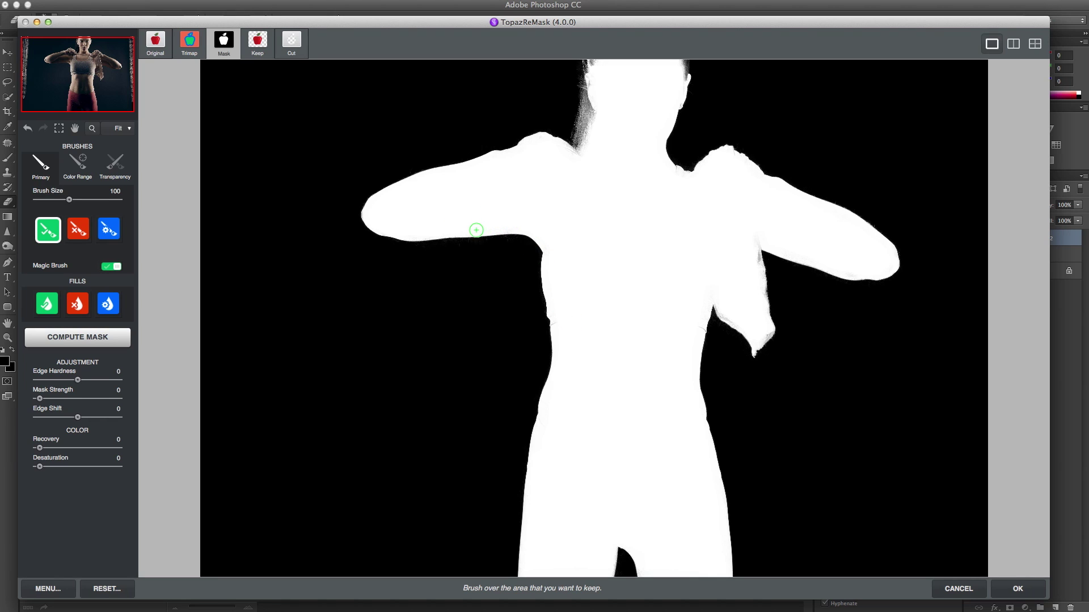
{"action": "left_click_drag", "start_coordinate": [474, 226], "coordinate": [469, 225]}
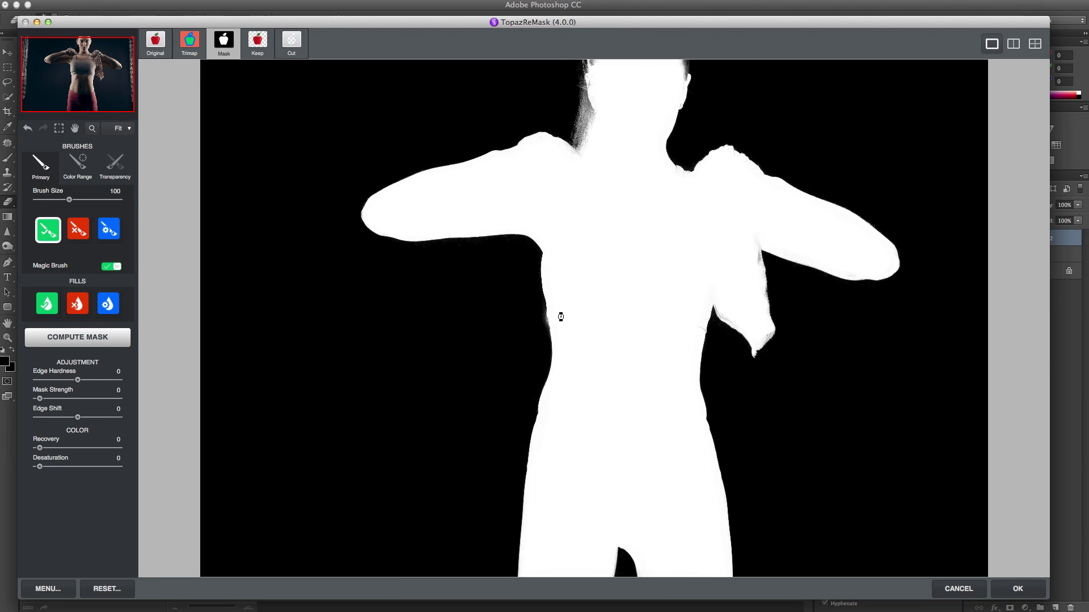
{"action": "key", "text": "4"}
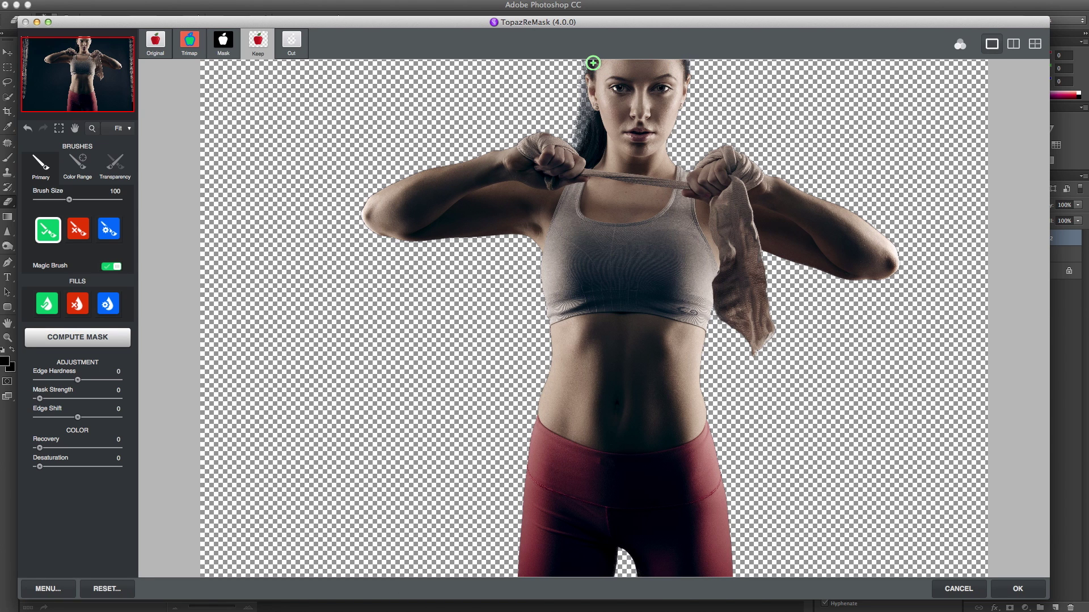
{"action": "left_click_drag", "start_coordinate": [592, 63], "coordinate": [579, 160]}
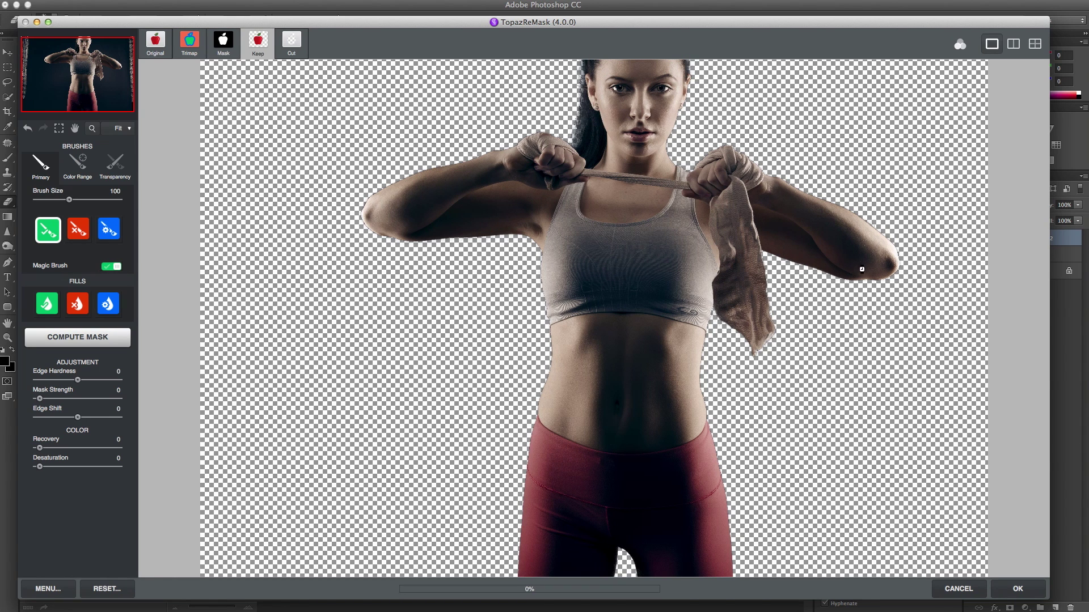
{"action": "key", "text": "3"}
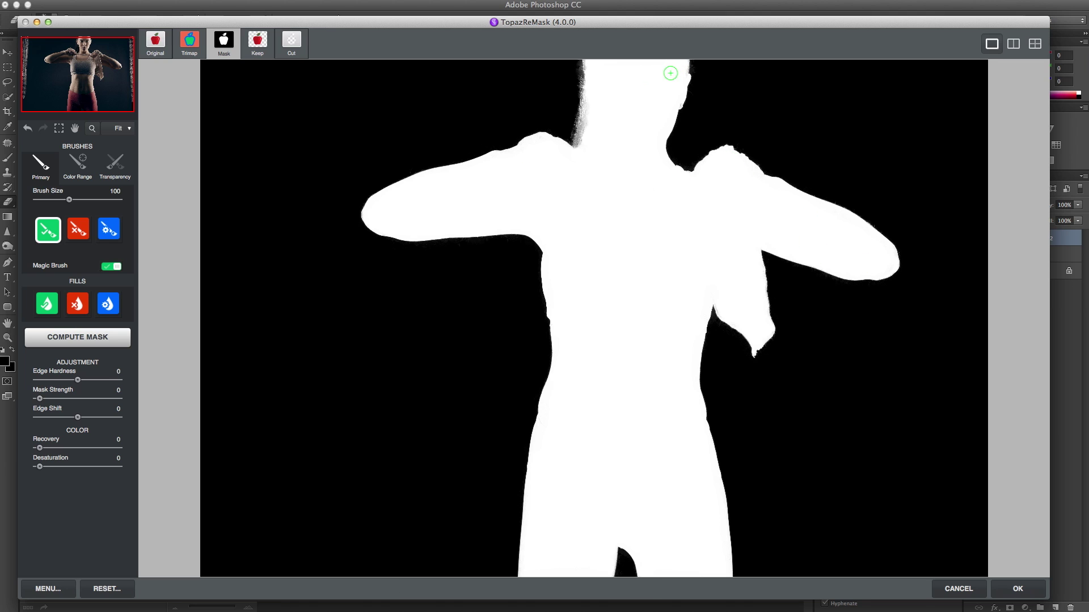
{"action": "key", "text": "4"}
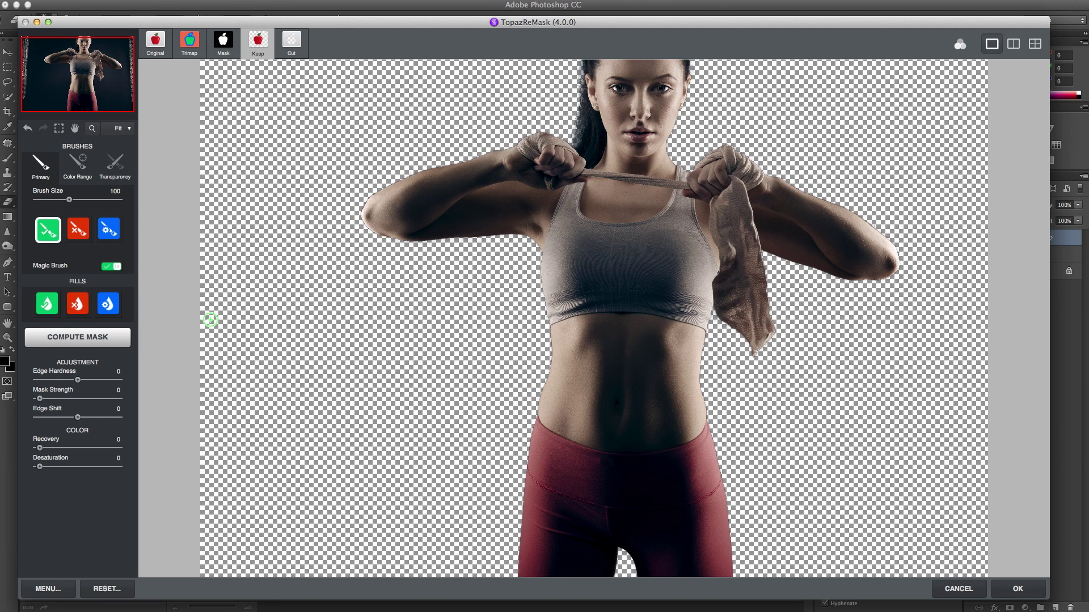
Set Edge Shift to -5 and apply the ReMask cut-out to Photoshop as Layer 1.
{"action": "left_click", "coordinate": [57, 418]}
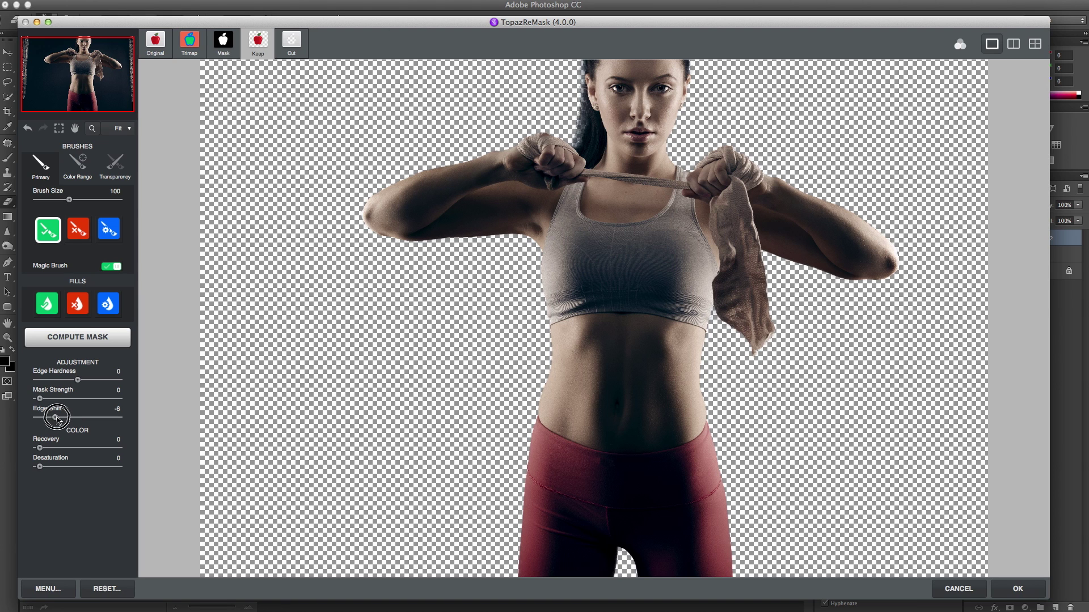
{"action": "left_click", "coordinate": [60, 417]}
{"action": "left_click_drag", "start_coordinate": [60, 419], "coordinate": [57, 420]}
{"action": "left_click", "coordinate": [1016, 589]}
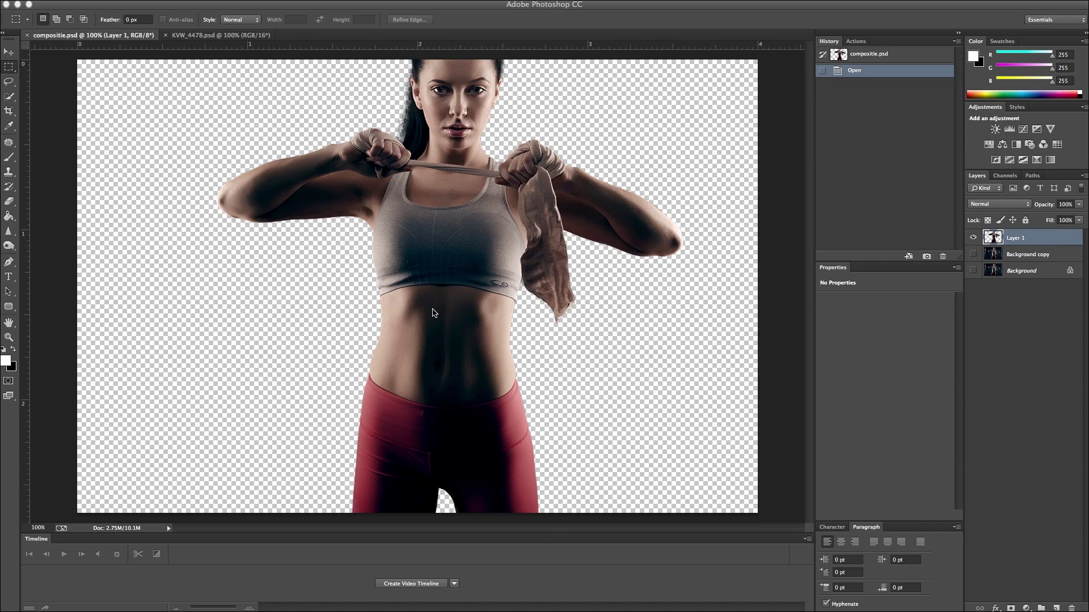
Copy the cut-out model and paste it into KVW_4478.psd as Layer 1.
{"action": "left_click_drag", "start_coordinate": [1037, 245], "coordinate": [968, 261]}
{"action": "key", "text": "super+a"}
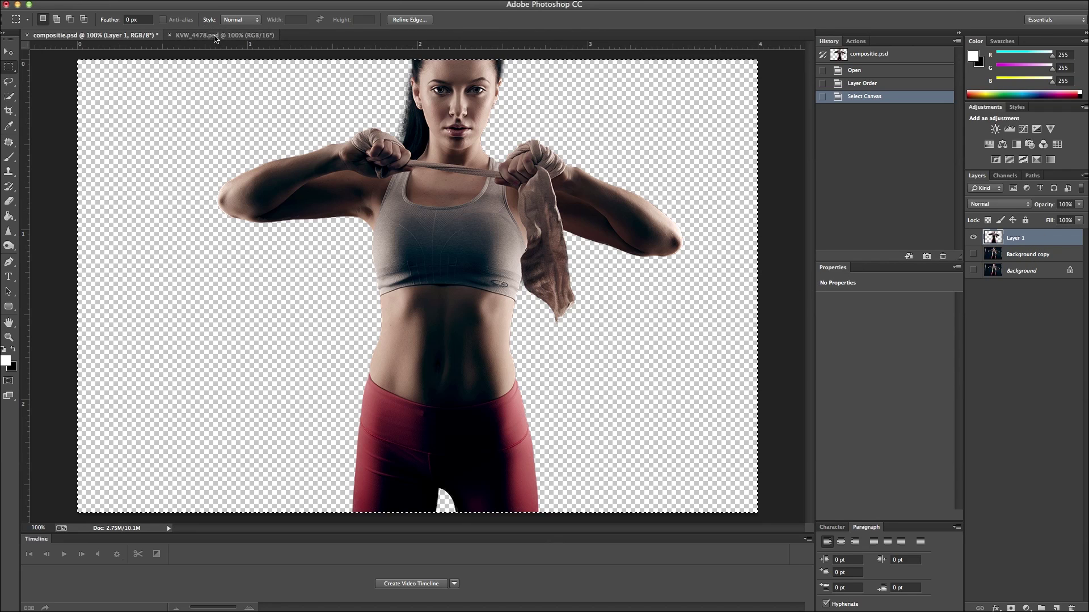
{"action": "left_click", "coordinate": [211, 36]}
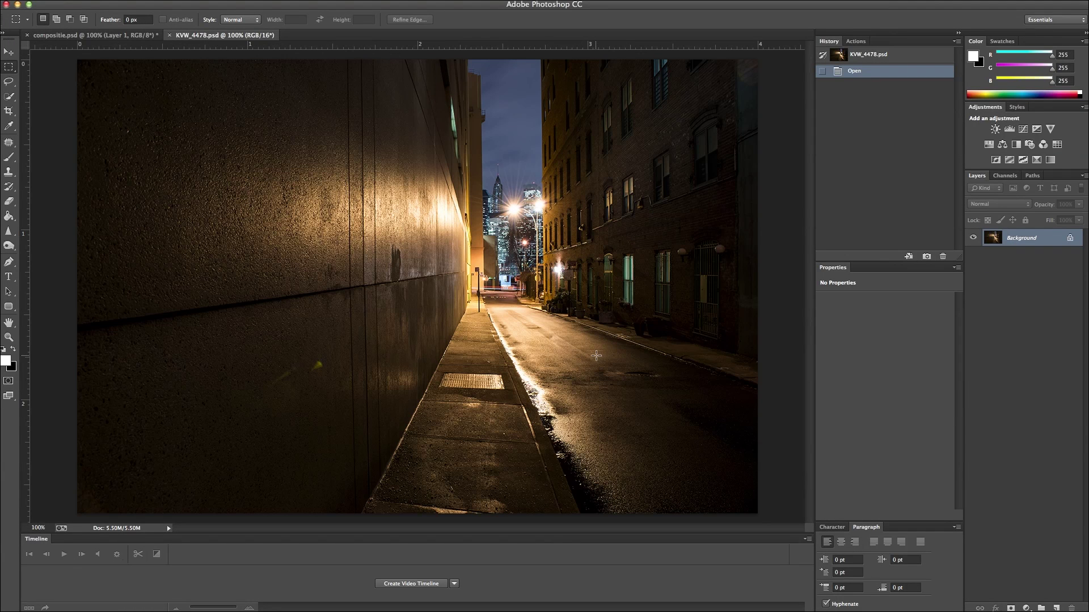
{"action": "key", "text": "super+v"}
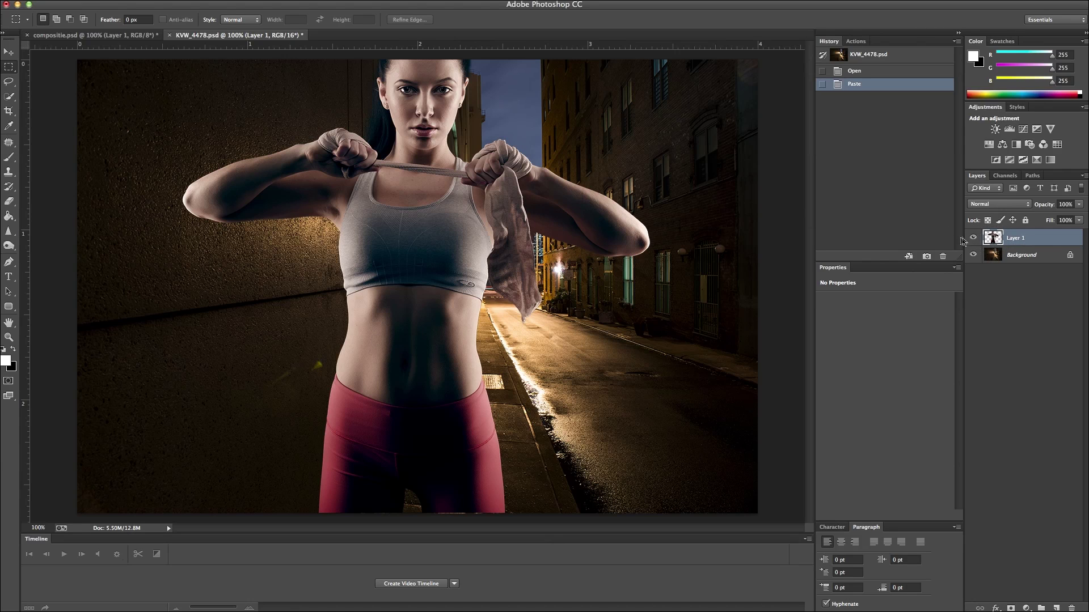
Scale the pasted model up slightly, to about 100.5%.
{"action": "key", "text": "super+t"}
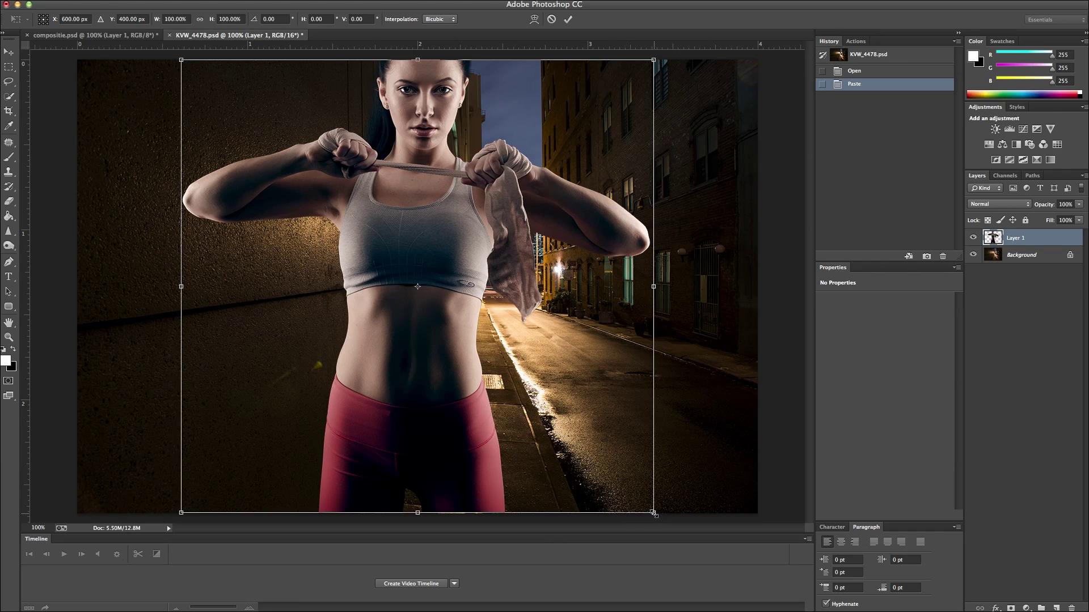
{"action": "left_click_drag", "start_coordinate": [655, 513], "coordinate": [659, 517]}
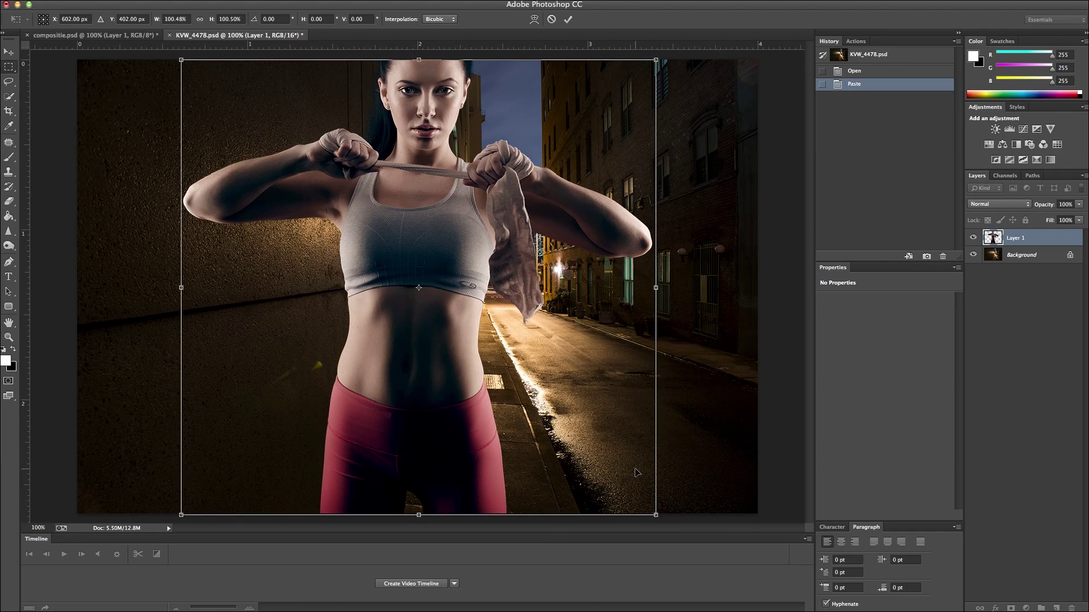
{"action": "key", "text": "Return"}
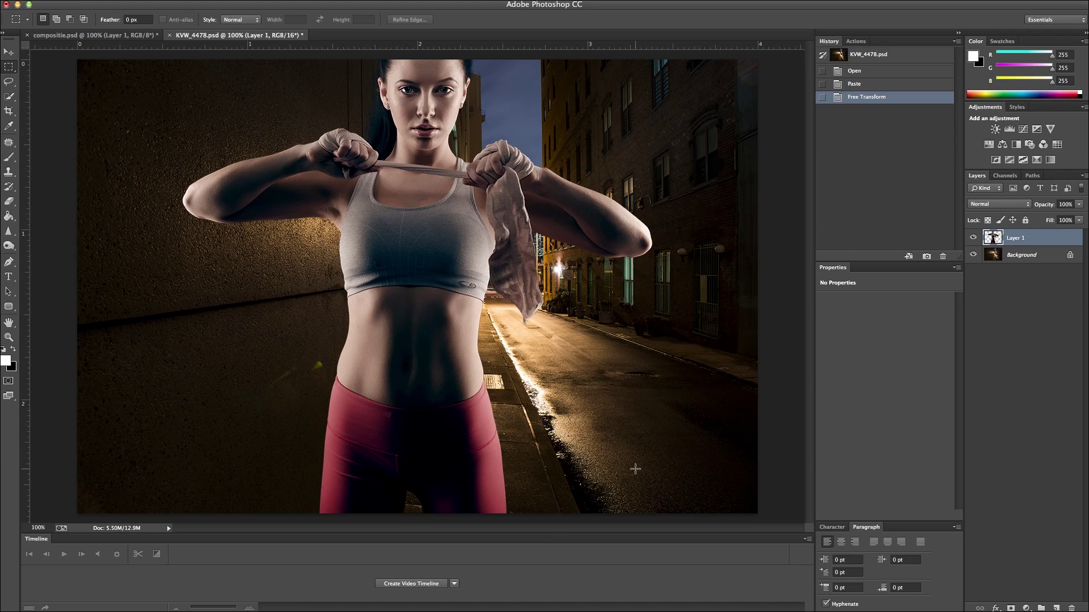
Nudge Layer 1 rightward with the arrow keys until the model stands centred over the lit street.
{"action": "key", "text": "v"}
{"action": "key", "text": "Right"}
{"action": "key", "text": "Right"}
{"action": "key", "text": "Right"}
{"action": "key", "text": "Right"}
{"action": "key", "text": "Right"}
{"action": "key", "text": "Right"}
{"action": "key", "text": "Right"}
{"action": "key", "text": "Right"}
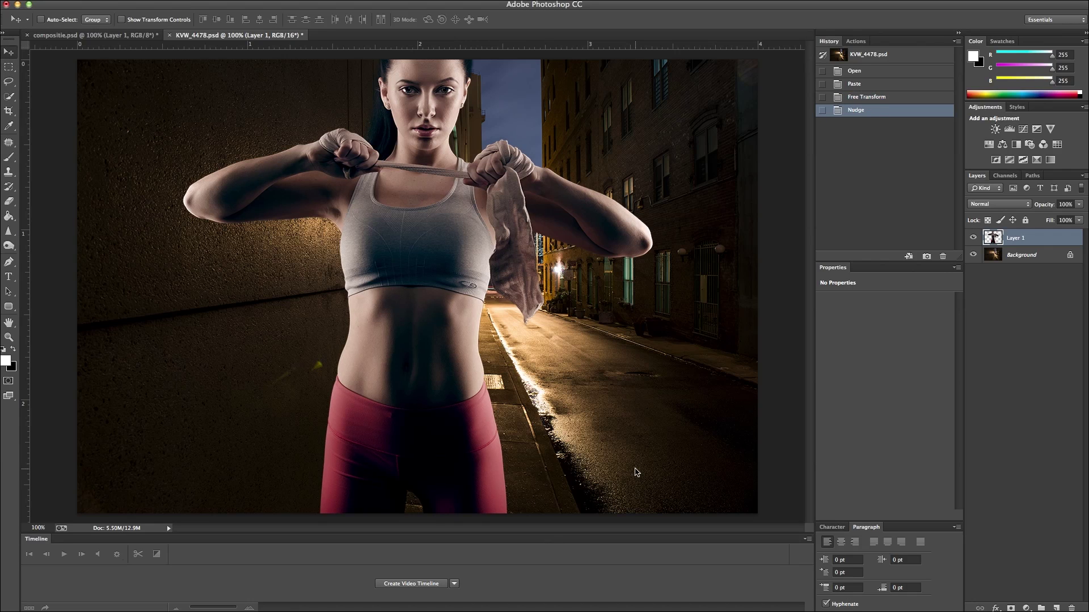
{"action": "key", "text": "Right"}
{"action": "key", "text": "Right"}
{"action": "key", "text": "Right"}
{"action": "key", "text": "Right"}
{"action": "key", "text": "Right"}
{"action": "key", "text": "Right"}
{"action": "key", "text": "Right"}
{"action": "key", "text": "Right"}
{"action": "key", "text": "Right"}
{"action": "key", "text": "Right"}
{"action": "key", "text": "Right"}
{"action": "key", "text": "Right"}
{"action": "key", "text": "Right"}
{"action": "key", "text": "Right"}
{"action": "key", "text": "Right"}
{"action": "key", "text": "Right"}
{"action": "key", "text": "Right"}
{"action": "key", "text": "Right"}
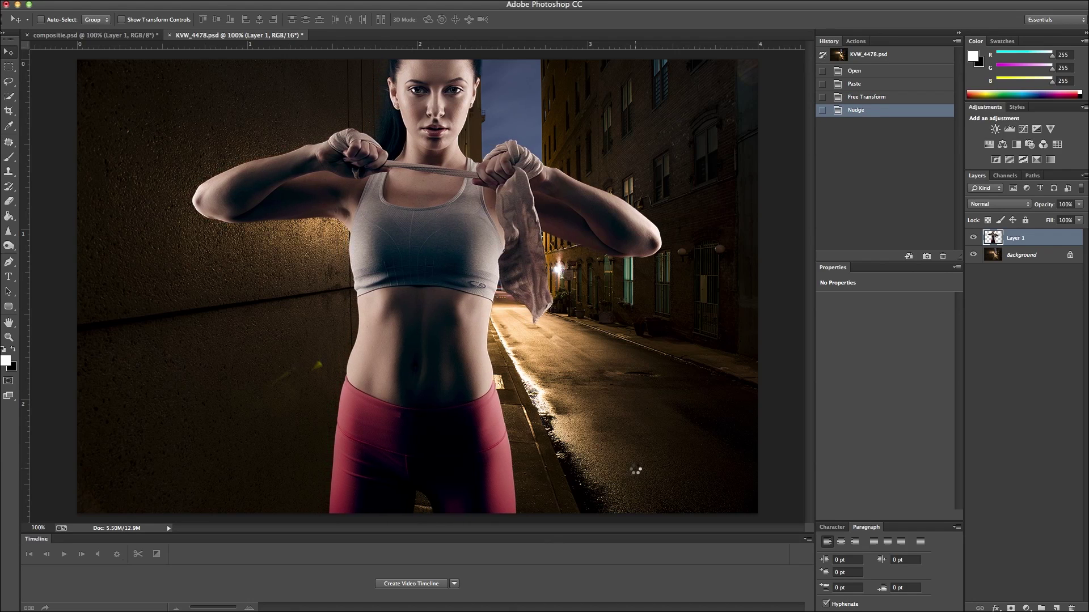
{"action": "key", "text": "Right"}
{"action": "key", "text": "Right"}
{"action": "key", "text": "Right"}
{"action": "key", "text": "Right"}
{"action": "key", "text": "Right"}
{"action": "key", "text": "Right"}
{"action": "key", "text": "Right"}
{"action": "key", "text": "Right"}
{"action": "key", "text": "Right"}
{"action": "key", "text": "Right"}
{"action": "key", "text": "Right"}
{"action": "key", "text": "Right"}
{"action": "key", "text": "Right"}
{"action": "key", "text": "Right"}
{"action": "key", "text": "Right"}
{"action": "key", "text": "Right"}
{"action": "key", "text": "Right"}
{"action": "key", "text": "Right"}
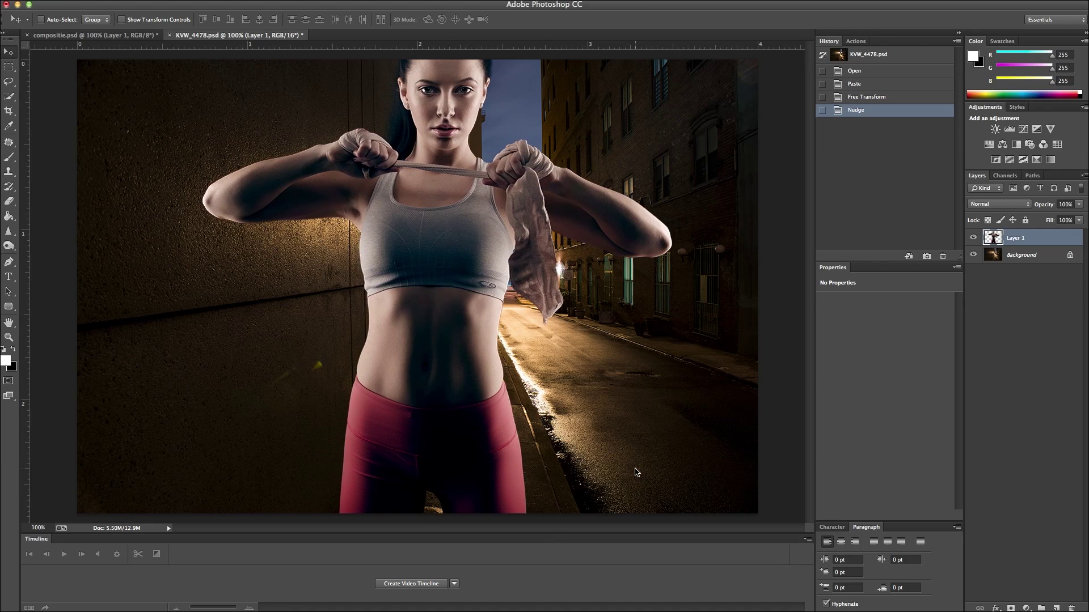
{"action": "key", "text": "Right"}
{"action": "key", "text": "Right"}
{"action": "key", "text": "Right"}
{"action": "key", "text": "Right"}
{"action": "key", "text": "Right"}
{"action": "key", "text": "Right"}
{"action": "key", "text": "Right"}
{"action": "key", "text": "Right"}
{"action": "key", "text": "Right"}
{"action": "key", "text": "Right"}
{"action": "key", "text": "Right"}
{"action": "key", "text": "Right"}
{"action": "key", "text": "Right"}
{"action": "key", "text": "Right"}
{"action": "key", "text": "Right"}
{"action": "key", "text": "Right"}
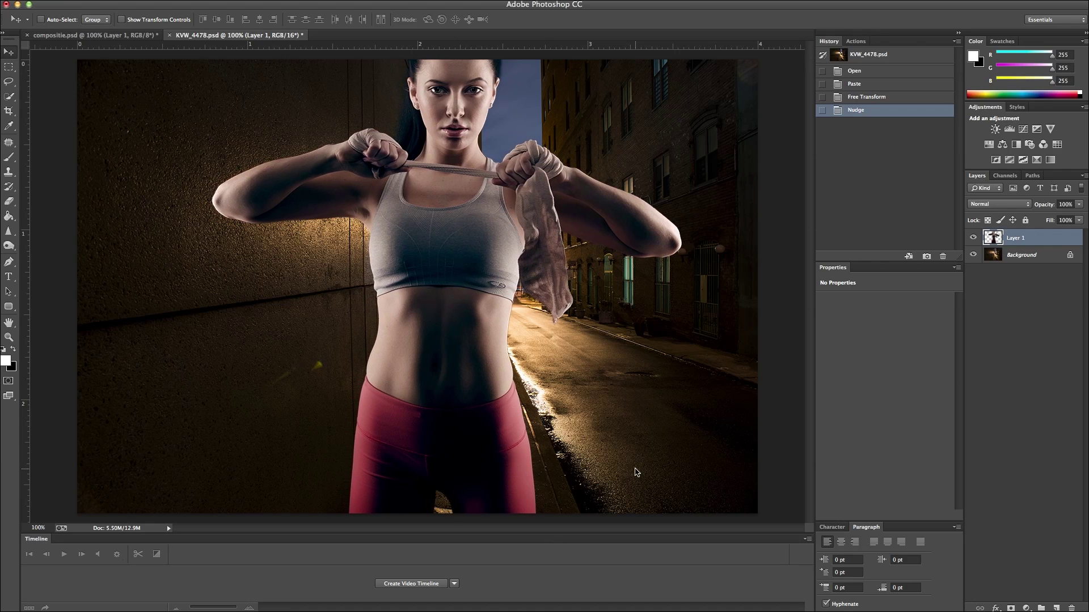
{"action": "key", "text": "Right"}
{"action": "key", "text": "Right"}
{"action": "key", "text": "Right"}
{"action": "key", "text": "Right"}
{"action": "key", "text": "Right"}
{"action": "key", "text": "Right"}
{"action": "key", "text": "Right"}
{"action": "key", "text": "Right"}
{"action": "key", "text": "Right"}
{"action": "key", "text": "Right"}
{"action": "key", "text": "Right"}
{"action": "key", "text": "Right"}
{"action": "key", "text": "Right"}
{"action": "key", "text": "Right"}
{"action": "key", "text": "Right"}
{"action": "key", "text": "Right"}
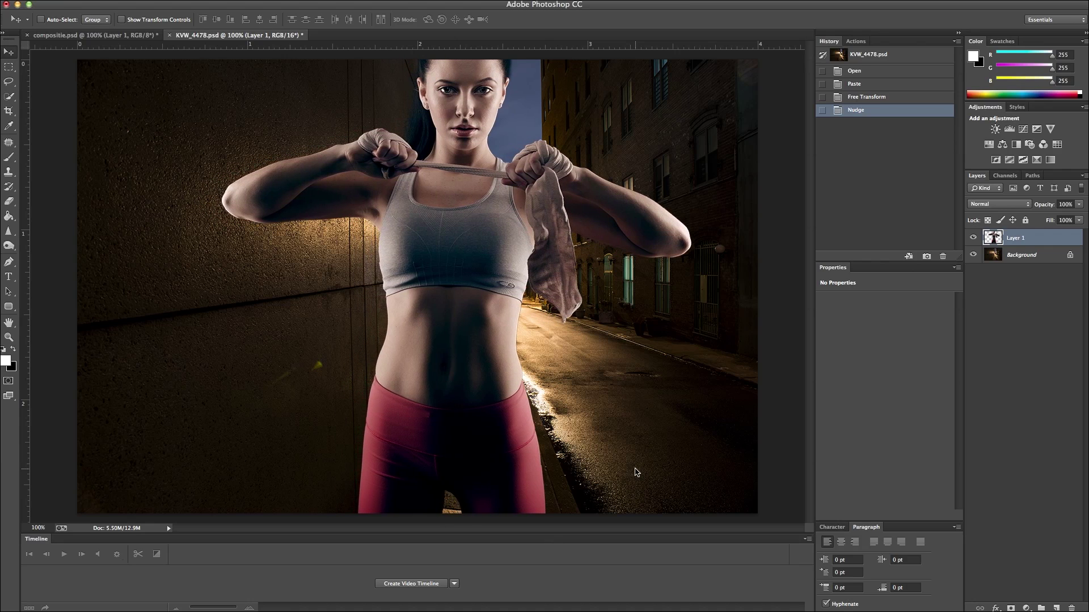
{"action": "key", "text": "Right"}
{"action": "key", "text": "Right"}
{"action": "key", "text": "Right"}
{"action": "key", "text": "Right"}
{"action": "key", "text": "Right"}
{"action": "key", "text": "Right"}
{"action": "key", "text": "Right"}
{"action": "key", "text": "Right"}
{"action": "key", "text": "Right"}
{"action": "key", "text": "Right"}
{"action": "key", "text": "Right"}
{"action": "key", "text": "Right"}
{"action": "key", "text": "Right"}
{"action": "key", "text": "Right"}
{"action": "key", "text": "Right"}
{"action": "key", "text": "Right"}
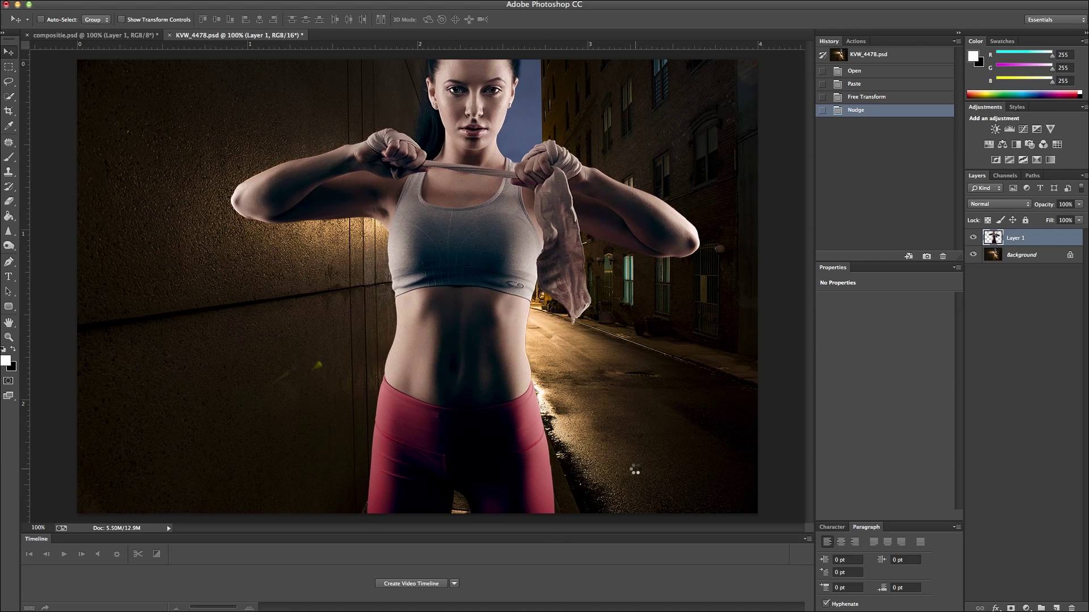
{"action": "key", "text": "Right"}
{"action": "key", "text": "Right"}
{"action": "key", "text": "Right"}
{"action": "key", "text": "Right"}
{"action": "key", "text": "Right"}
{"action": "key", "text": "Right"}
{"action": "key", "text": "Right"}
{"action": "key", "text": "Right"}
{"action": "key", "text": "Right"}
{"action": "key", "text": "Right"}
{"action": "key", "text": "Right"}
{"action": "key", "text": "Right"}
{"action": "key", "text": "Right"}
{"action": "key", "text": "Right"}
{"action": "key", "text": "Right"}
{"action": "key", "text": "Right"}
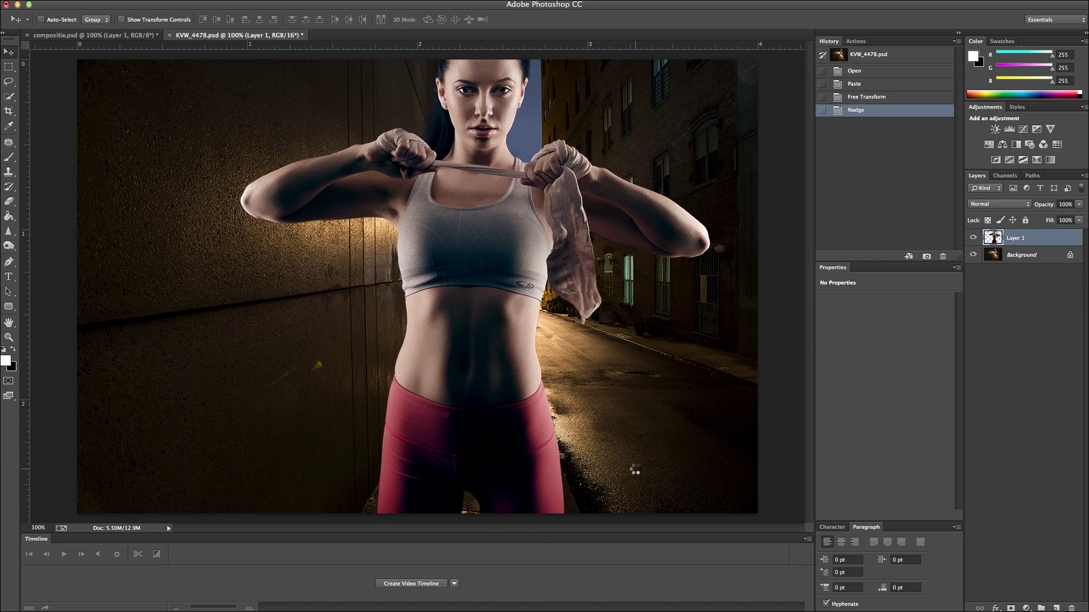
{"action": "key", "text": "Right"}
{"action": "key", "text": "Right"}
{"action": "key", "text": "Right"}
{"action": "key", "text": "Right"}
{"action": "key", "text": "Right"}
{"action": "key", "text": "Right"}
{"action": "key", "text": "Right"}
{"action": "key", "text": "Right"}
{"action": "key", "text": "Right"}
{"action": "key", "text": "Right"}
{"action": "key", "text": "Right"}
{"action": "key", "text": "Right"}
{"action": "key", "text": "Right"}
{"action": "key", "text": "Right"}
{"action": "key", "text": "Right"}
{"action": "key", "text": "Right"}
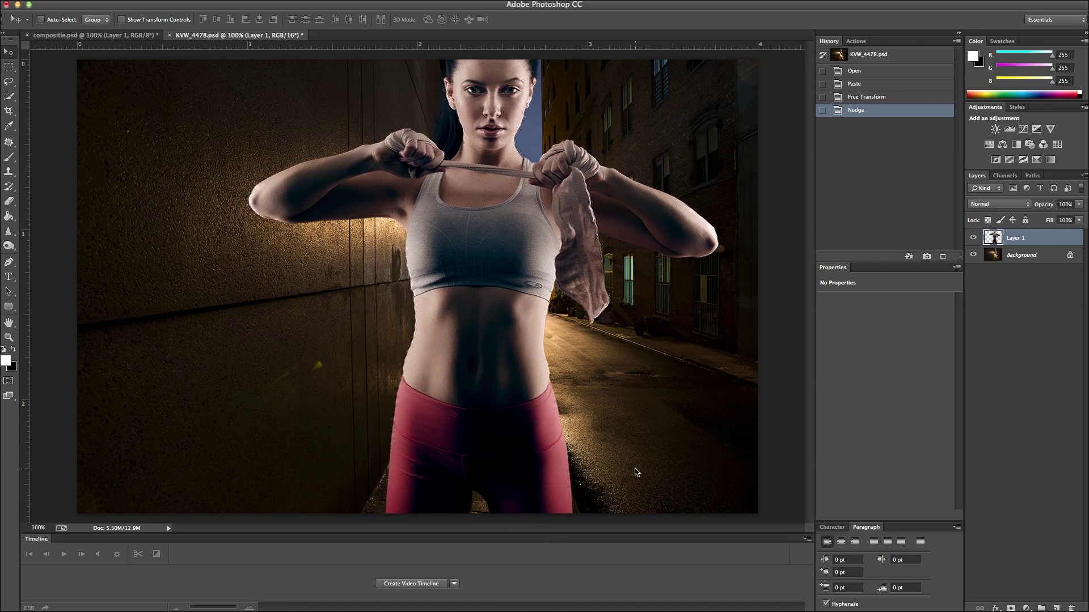
{"action": "key", "text": "Right"}
{"action": "key", "text": "Right"}
{"action": "key", "text": "Right"}
{"action": "key", "text": "Right"}
{"action": "key", "text": "Right"}
{"action": "key", "text": "Right"}
{"action": "key", "text": "Right"}
{"action": "key", "text": "Right"}
{"action": "key", "text": "Right"}
{"action": "key", "text": "Right"}
{"action": "key", "text": "Right"}
{"action": "key", "text": "Right"}
{"action": "key", "text": "Right"}
{"action": "key", "text": "Right"}
{"action": "key", "text": "Right"}
{"action": "key", "text": "Right"}
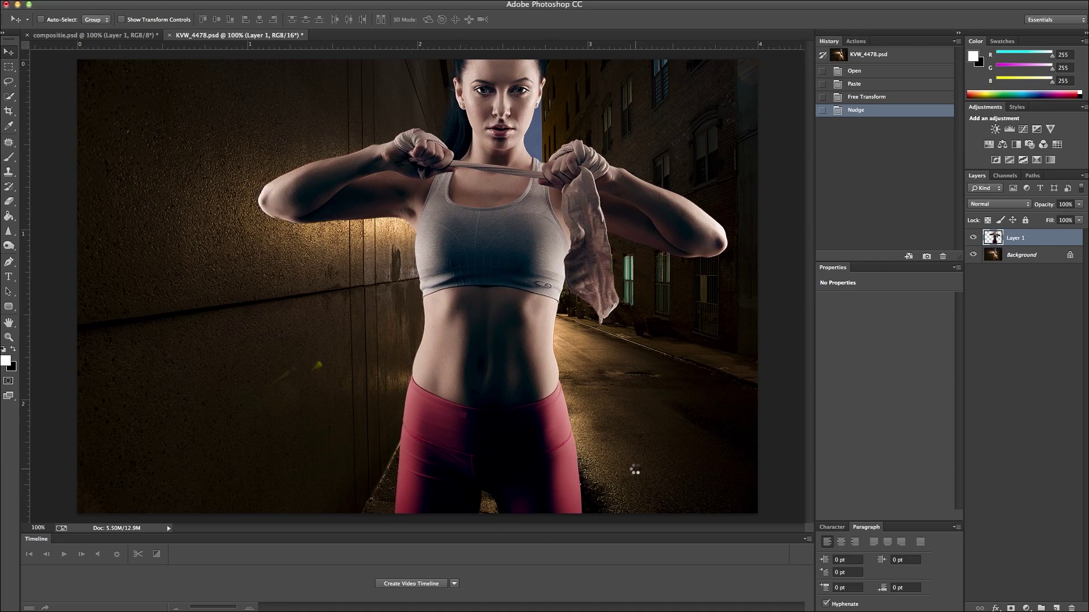
{"action": "key", "text": "Right"}
{"action": "key", "text": "Right"}
{"action": "key", "text": "Right"}
{"action": "key", "text": "Right"}
{"action": "key", "text": "Right"}
{"action": "key", "text": "Right"}
{"action": "key", "text": "Right"}
{"action": "key", "text": "Right"}
{"action": "key", "text": "Right"}
{"action": "key", "text": "Right"}
{"action": "key", "text": "Right"}
{"action": "key", "text": "Right"}
{"action": "key", "text": "Right"}
{"action": "key", "text": "Right"}
{"action": "key", "text": "Right"}
{"action": "key", "text": "Right"}
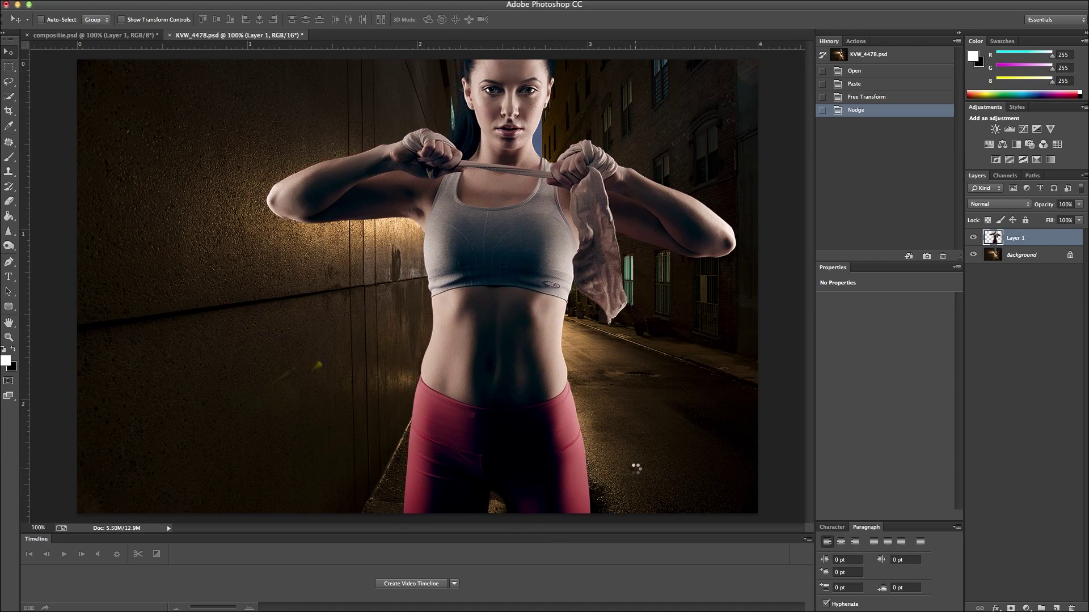
{"action": "key", "text": "Right"}
{"action": "key", "text": "Right"}
{"action": "key", "text": "Right"}
{"action": "key", "text": "Right"}
{"action": "key", "text": "Right"}
{"action": "key", "text": "Right"}
{"action": "key", "text": "Right"}
{"action": "key", "text": "Right"}
{"action": "key", "text": "Right"}
{"action": "key", "text": "Right"}
{"action": "key", "text": "Right"}
{"action": "key", "text": "Right"}
{"action": "key", "text": "Right"}
{"action": "key", "text": "Right"}
{"action": "key", "text": "Right"}
{"action": "key", "text": "Right"}
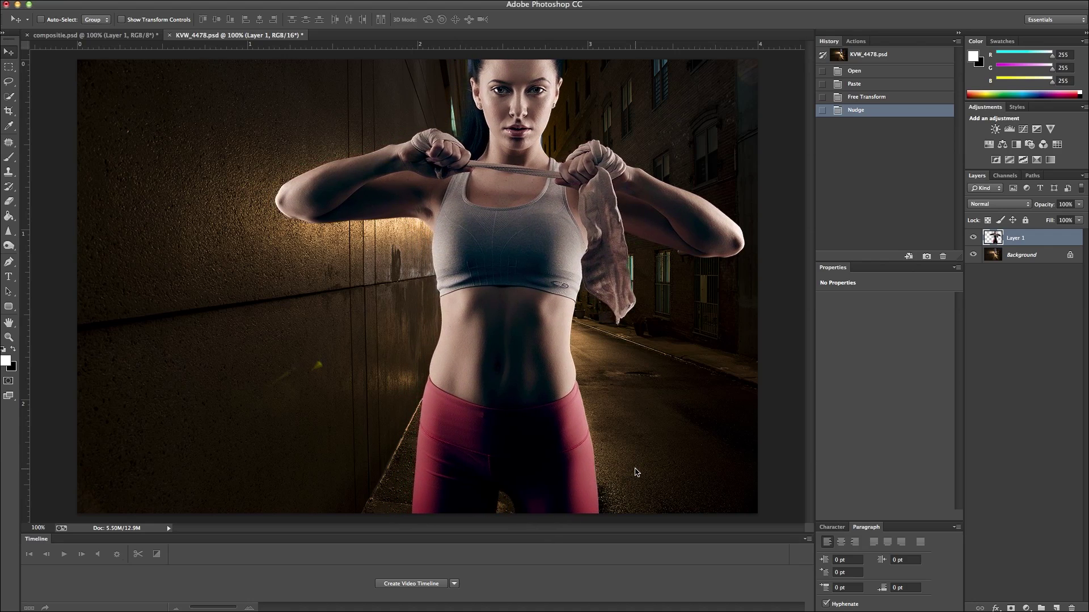
{"action": "key", "text": "Right"}
{"action": "key", "text": "Right"}
{"action": "key", "text": "Right"}
{"action": "key", "text": "Right"}
{"action": "key", "text": "Right"}
{"action": "key", "text": "Right"}
{"action": "key", "text": "Right"}
{"action": "key", "text": "Right"}
{"action": "key", "text": "Right"}
{"action": "key", "text": "Right"}
{"action": "key", "text": "Right"}
{"action": "key", "text": "Right"}
{"action": "key", "text": "Right"}
{"action": "key", "text": "Right"}
{"action": "key", "text": "Right"}
{"action": "key", "text": "Right"}
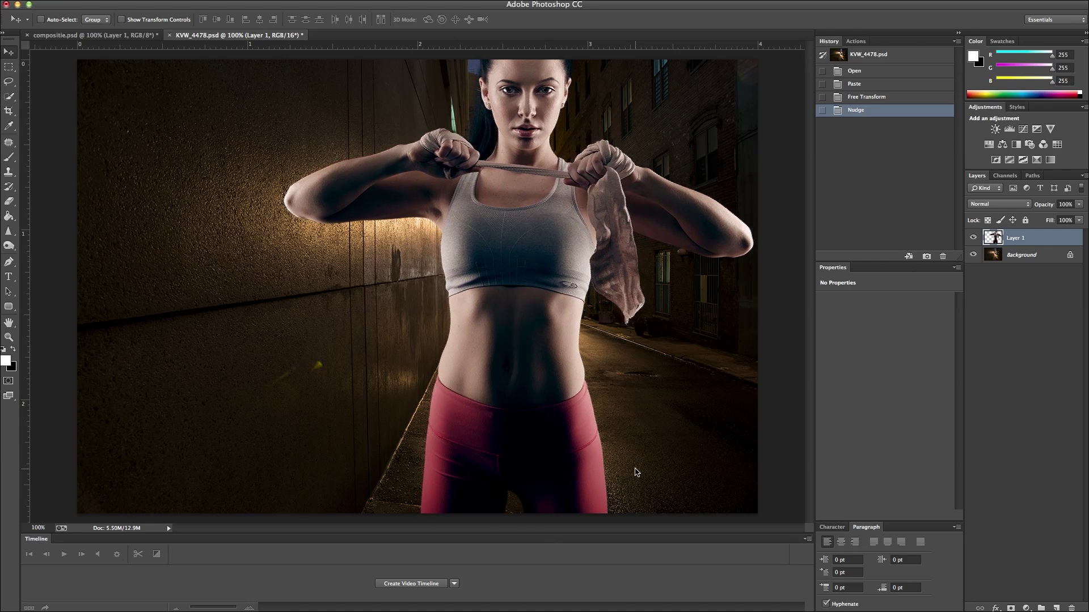
{"action": "key", "text": "Right"}
{"action": "key", "text": "Right"}
{"action": "key", "text": "Right"}
{"action": "key", "text": "Right"}
{"action": "key", "text": "Right"}
{"action": "key", "text": "Right"}
{"action": "key", "text": "Right"}
{"action": "key", "text": "Right"}
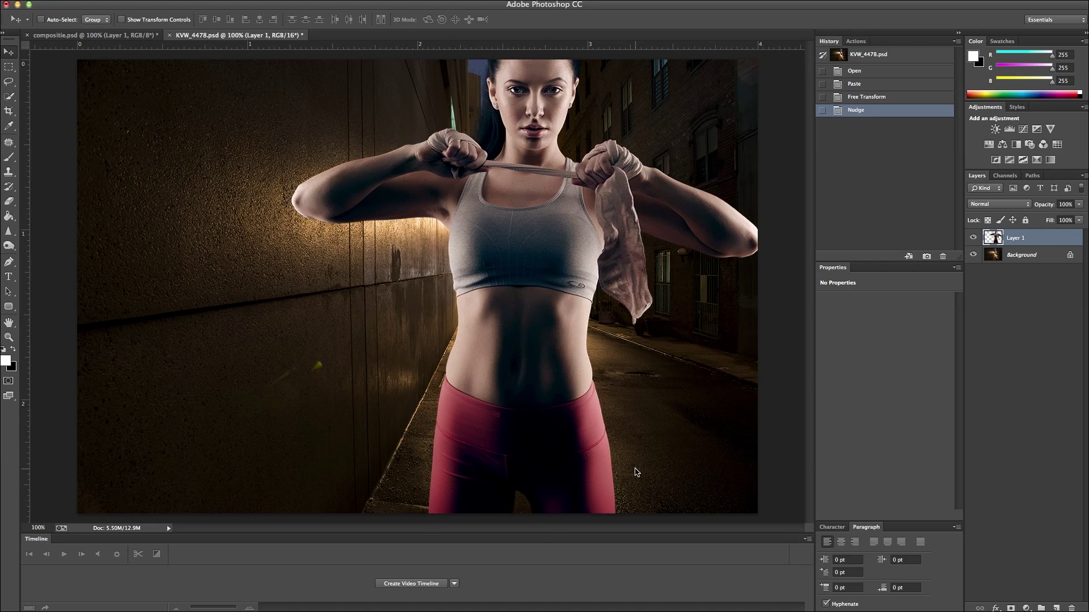
{"action": "key", "text": "Left"}
{"action": "key", "text": "Left"}
{"action": "key", "text": "Left"}
{"action": "key", "text": "Left"}
{"action": "key", "text": "Left"}
{"action": "key", "text": "Left"}
{"action": "key", "text": "Left"}
{"action": "key", "text": "Left"}
{"action": "key", "text": "Left"}
{"action": "key", "text": "Left"}
{"action": "key", "text": "Left"}
{"action": "key", "text": "Left"}
{"action": "key", "text": "Left"}
{"action": "key", "text": "Left"}
{"action": "key", "text": "Left"}
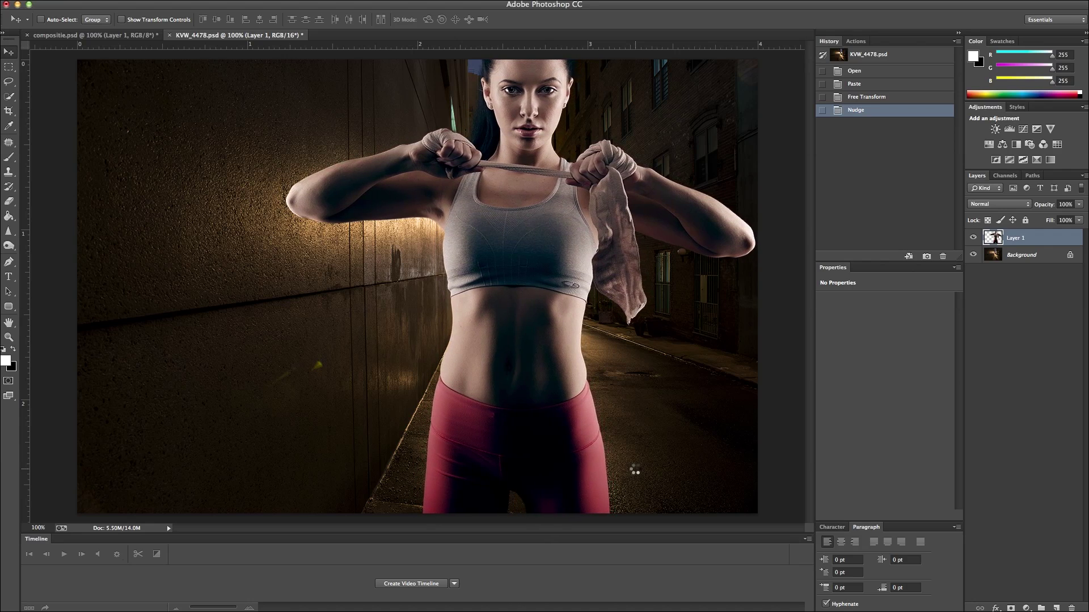
{"action": "key", "text": "Left"}
{"action": "key", "text": "Left"}
{"action": "key", "text": "Left"}
{"action": "key", "text": "Left"}
{"action": "key", "text": "Left"}
{"action": "key", "text": "Left"}
{"action": "key", "text": "Left"}
{"action": "key", "text": "Left"}
{"action": "key", "text": "Left"}
{"action": "key", "text": "Left"}
{"action": "key", "text": "Left"}
{"action": "key", "text": "Left"}
{"action": "key", "text": "Left"}
{"action": "key", "text": "Left"}
{"action": "key", "text": "Left"}
{"action": "key", "text": "Left"}
{"action": "key", "text": "Left"}
{"action": "key", "text": "Left"}
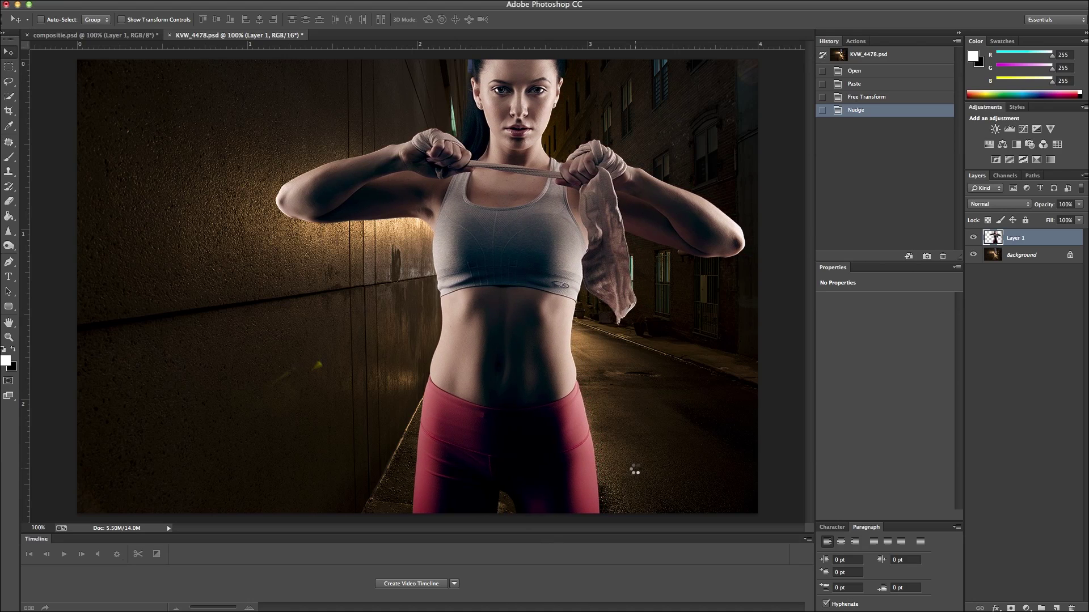
{"action": "key", "text": "Left"}
{"action": "key", "text": "Left"}
{"action": "key", "text": "Left"}
{"action": "key", "text": "Left"}
{"action": "key", "text": "Left"}
{"action": "key", "text": "Left"}
{"action": "key", "text": "Left"}
{"action": "key", "text": "Left"}
{"action": "key", "text": "Left"}
{"action": "key", "text": "Left"}
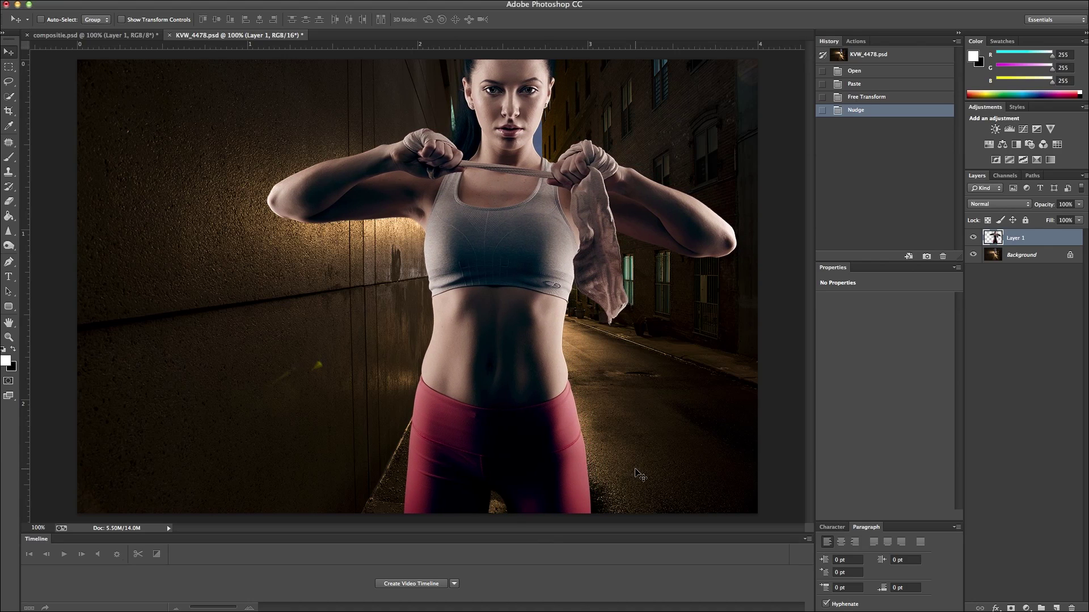
{"action": "key", "text": "Right"}
{"action": "key", "text": "Right"}
{"action": "key", "text": "Right"}
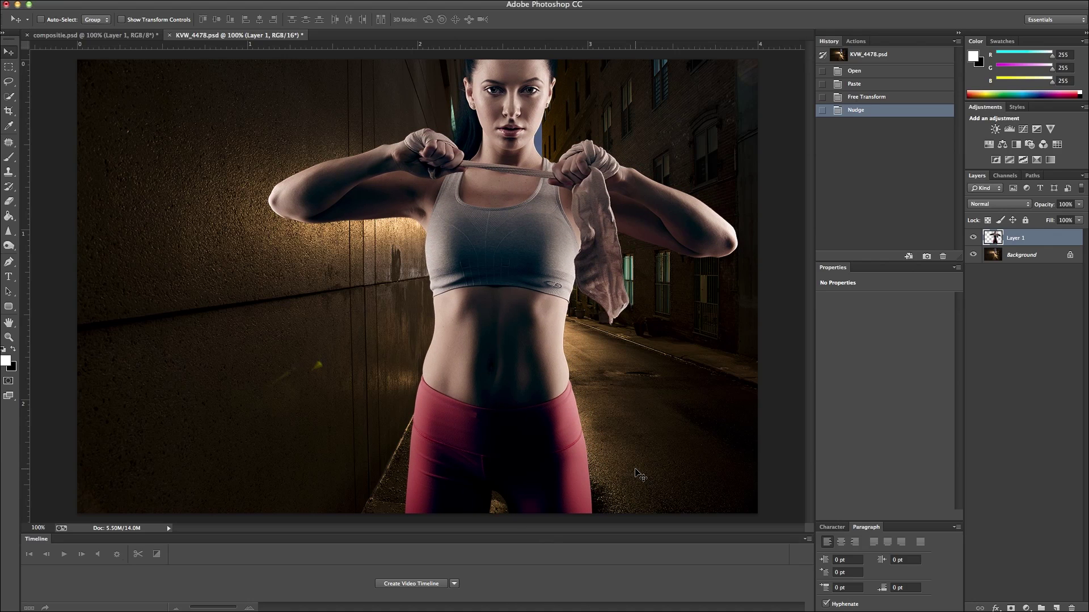
{"action": "key", "text": "Right"}
{"action": "key", "text": "Right"}
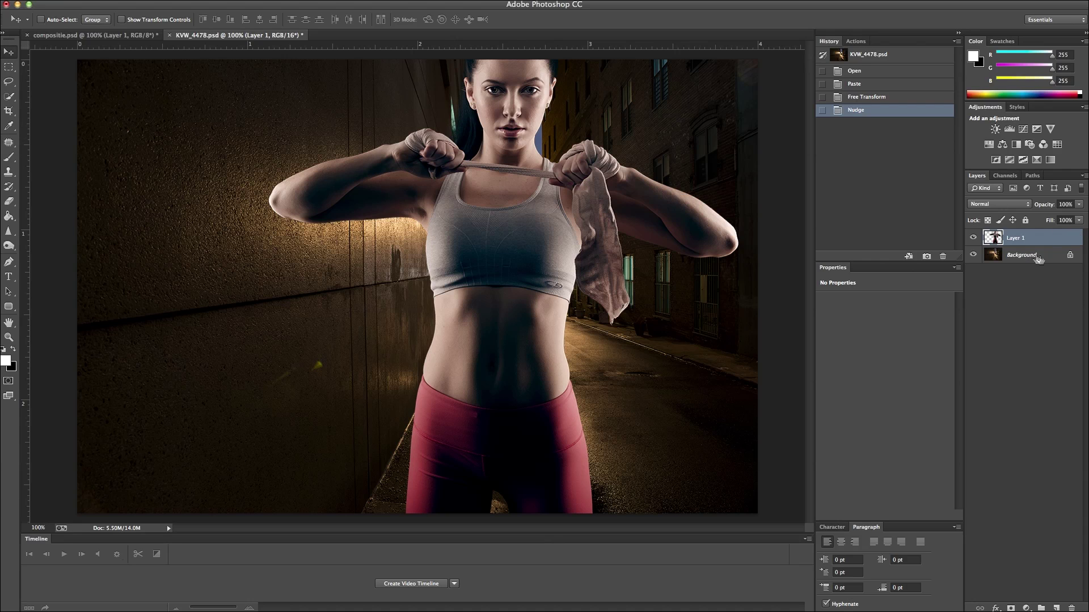
Convert the alley Background into Layer 0 and duplicate it as 'Layer 0 copy'.
{"action": "double_click", "coordinate": [1039, 256]}
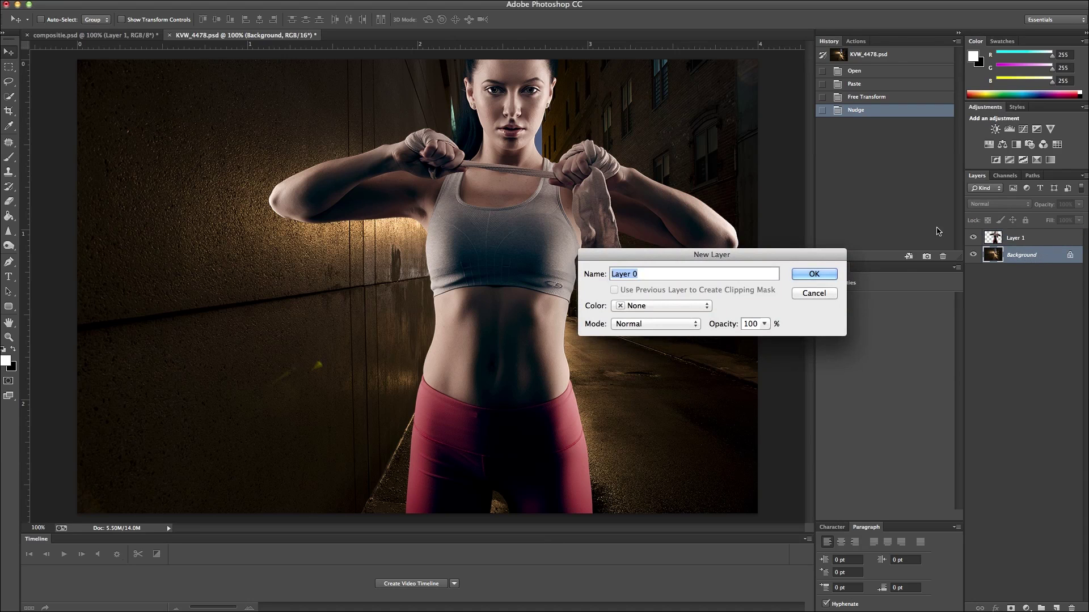
{"action": "key", "text": "Return"}
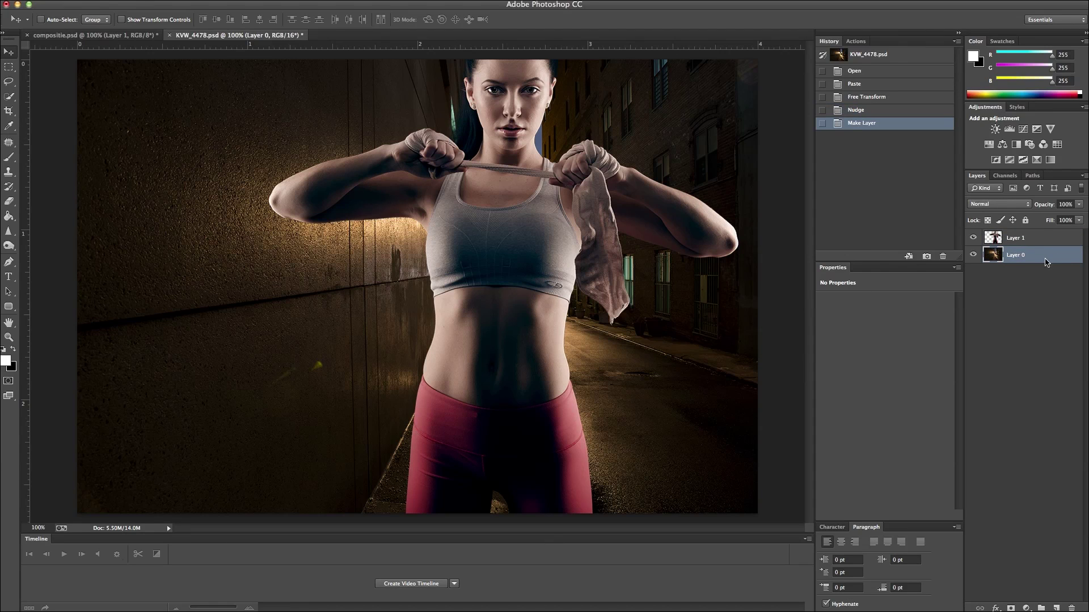
{"action": "right_click", "coordinate": [1046, 259]}
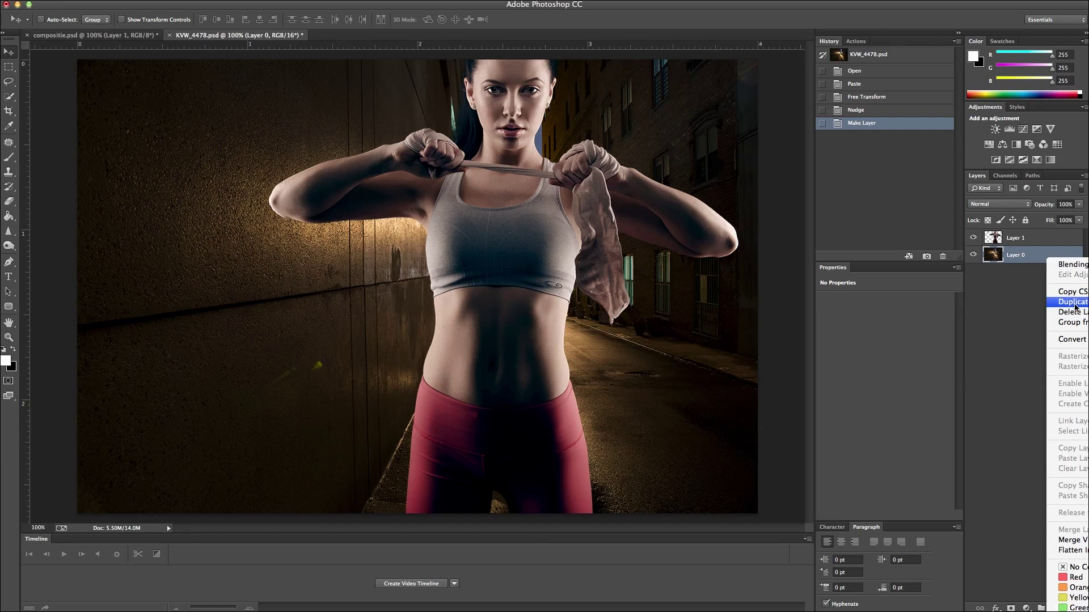
{"action": "left_click", "coordinate": [1075, 307]}
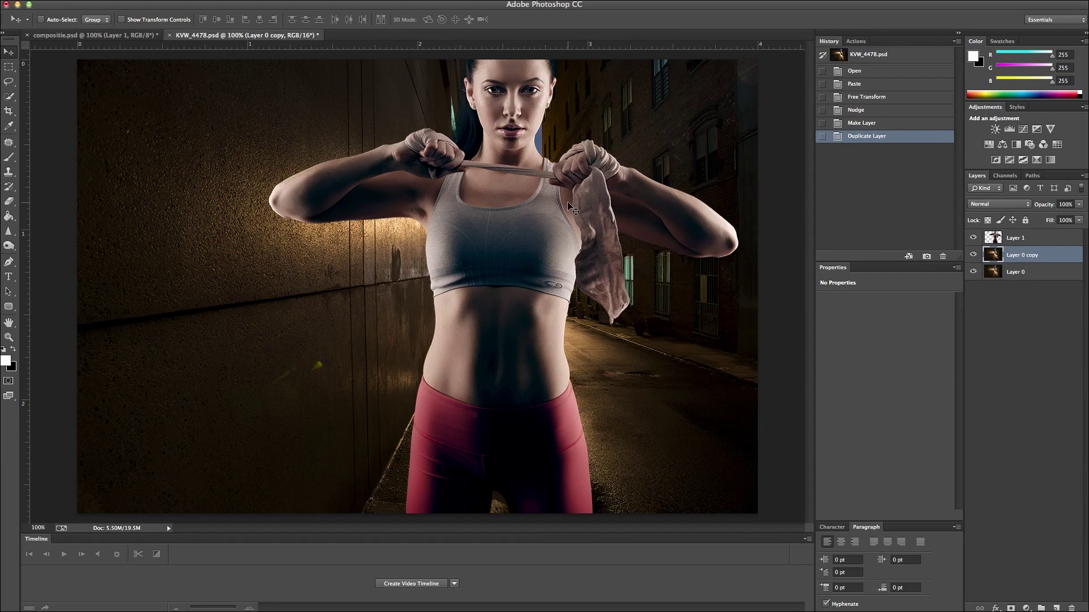
{"action": "scroll", "coordinate": [554, 141], "scroll_direction": "up", "scroll_amount": 10}
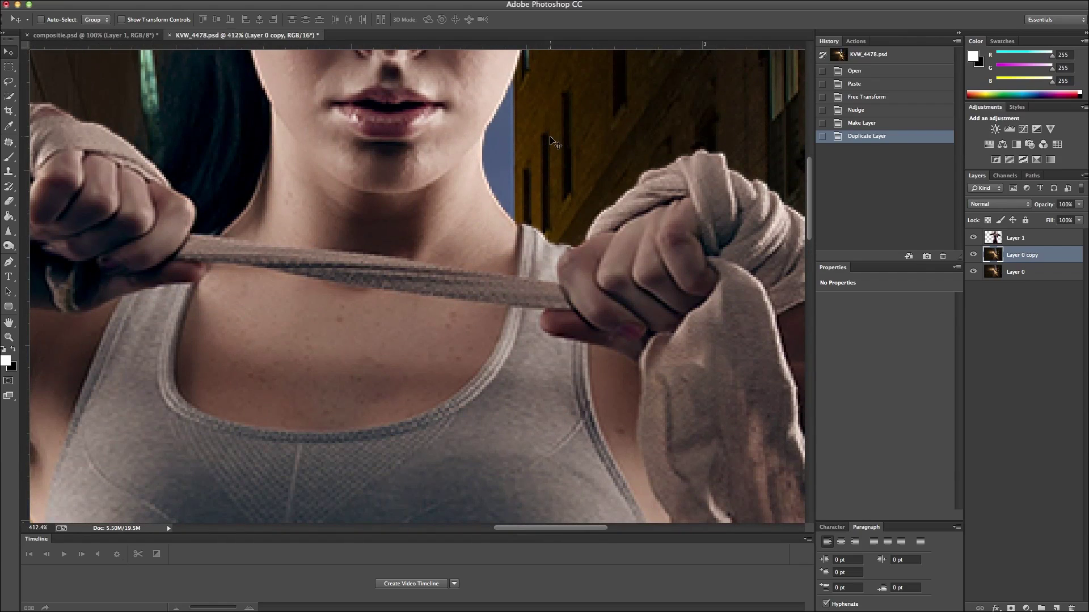
Pick the Clone Stamp tool and shrink its brush to size 80.
{"action": "scroll", "coordinate": [554, 142], "scroll_direction": "up", "scroll_amount": 5}
{"action": "scroll", "coordinate": [553, 142], "scroll_direction": "right", "scroll_amount": 4}
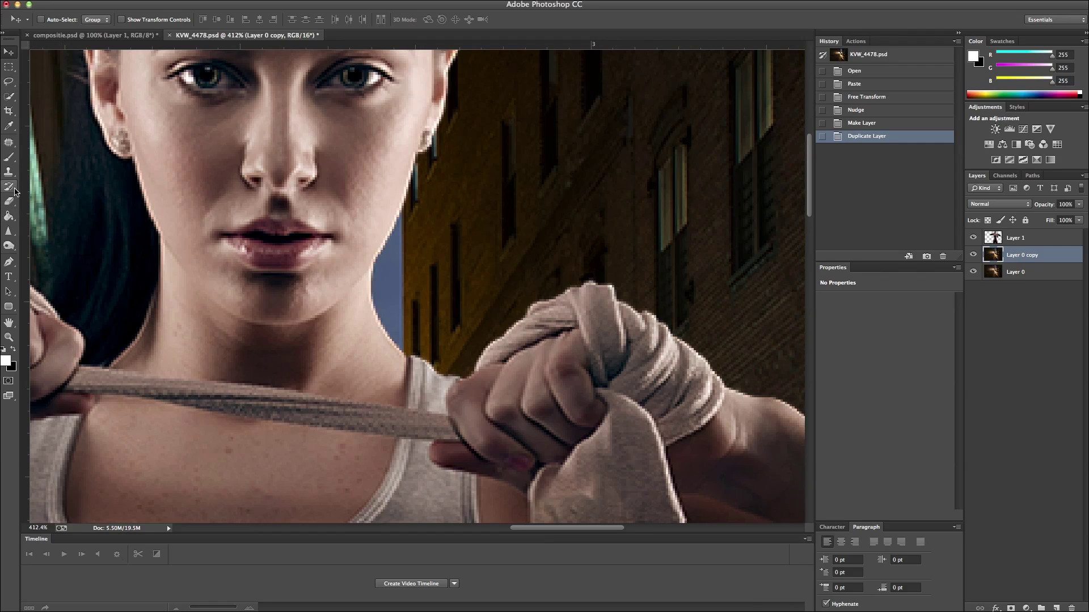
{"action": "left_click_drag", "start_coordinate": [11, 174], "coordinate": [55, 174]}
{"action": "left_click", "coordinate": [55, 174]}
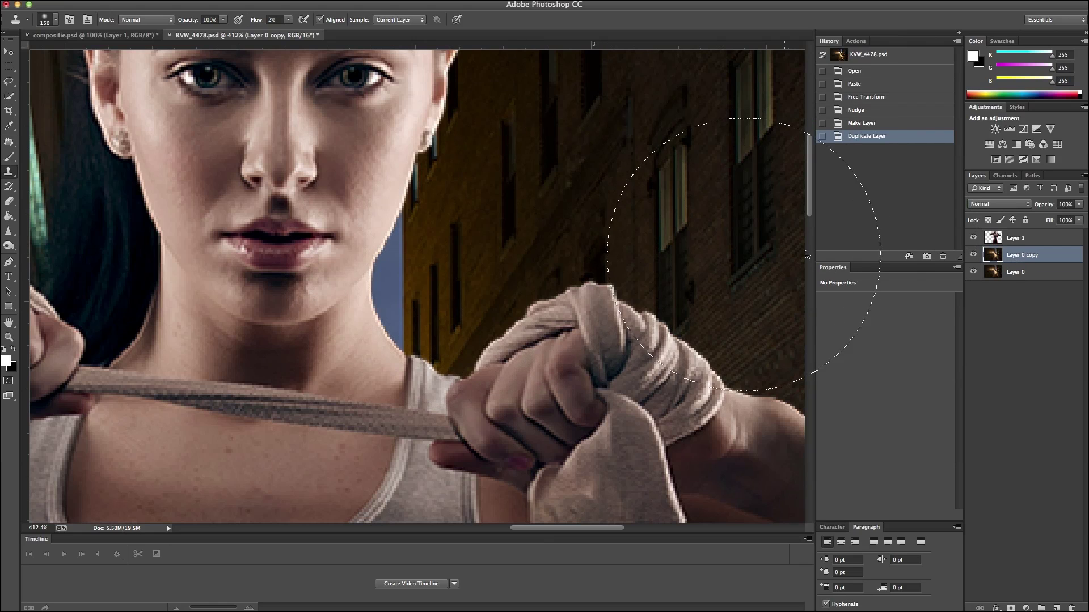
{"action": "key", "text": "bracketleft"}
{"action": "key", "text": "bracketleft"}
{"action": "key", "text": "bracketleft"}
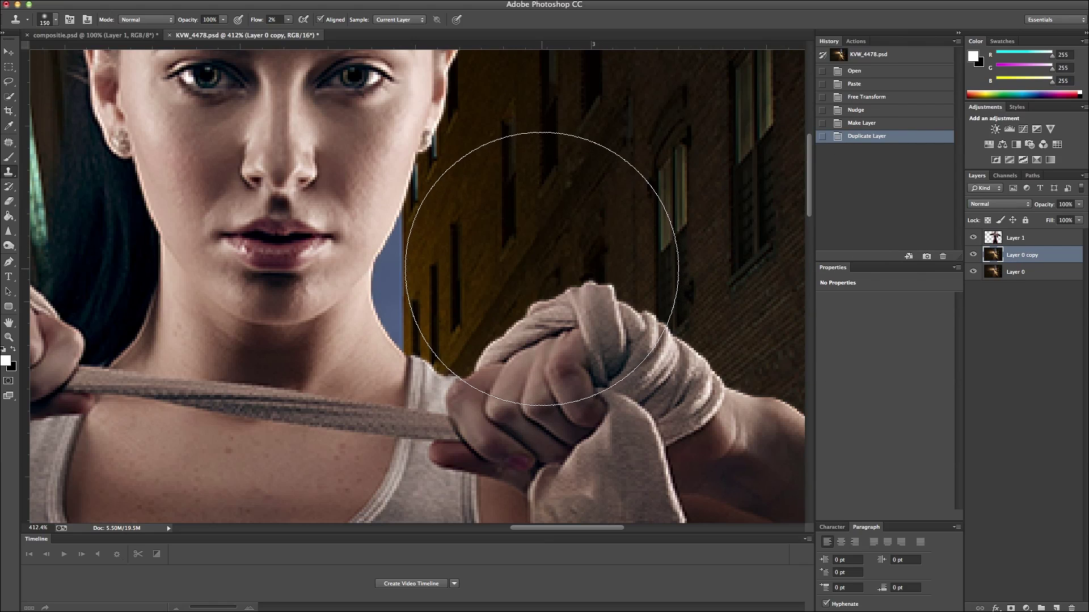
{"action": "key", "text": "bracketleft"}
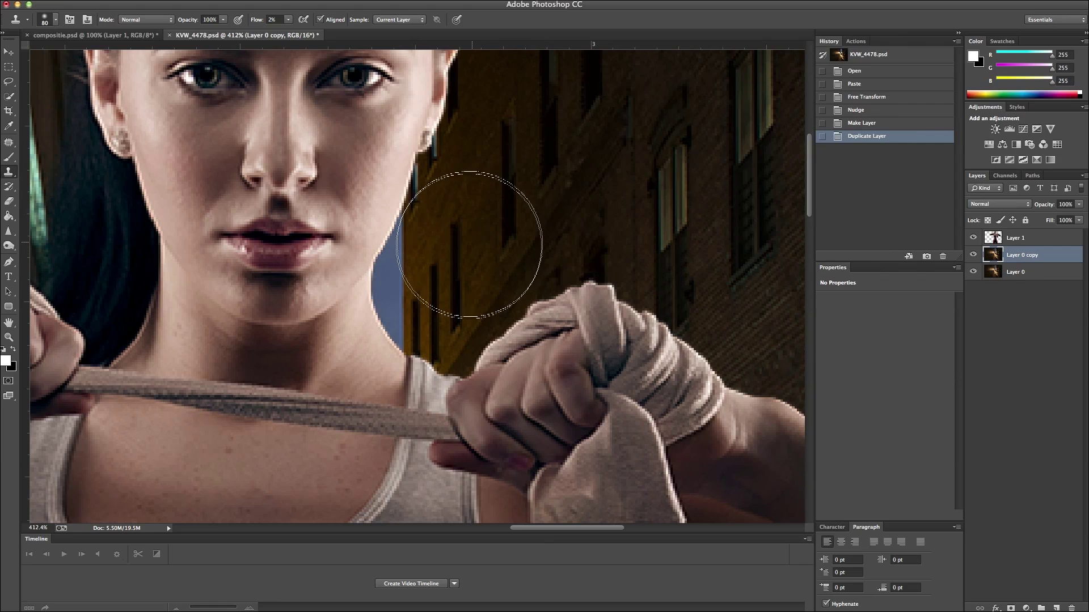
Clone building wall texture at 100% flow over the sky and rough edge beside her neck.
{"action": "left_click", "coordinate": [491, 215], "text": "alt"}
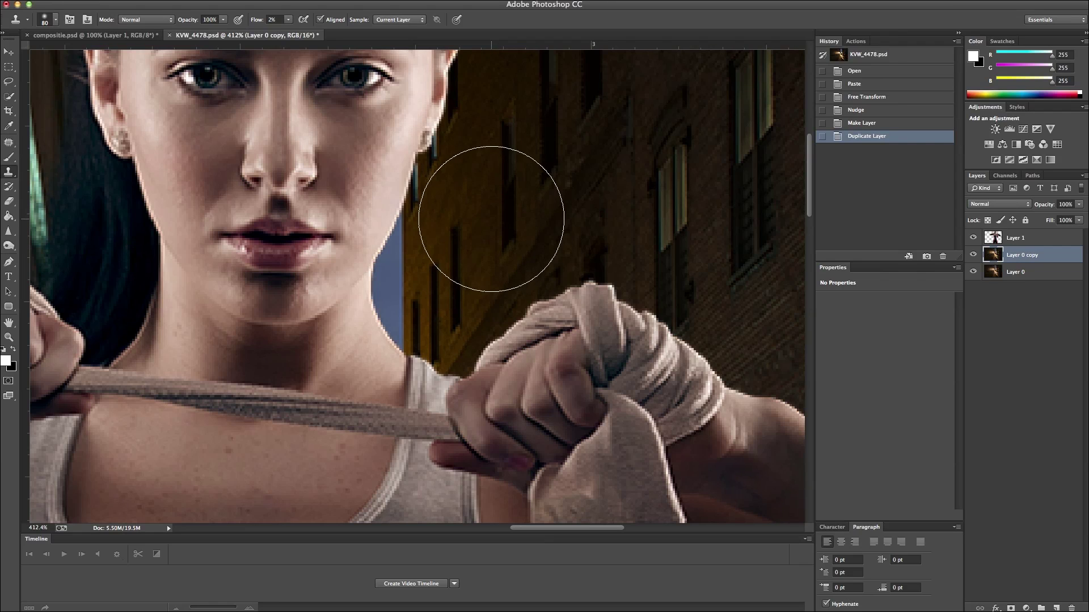
{"action": "left_click_drag", "start_coordinate": [437, 264], "coordinate": [406, 288]}
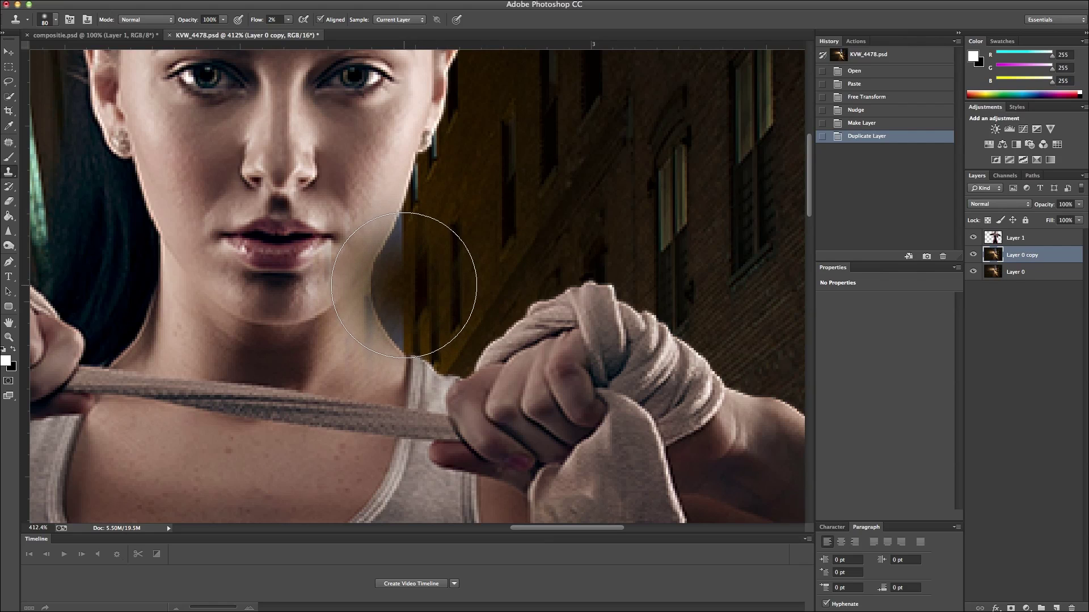
{"action": "left_click", "coordinate": [289, 19]}
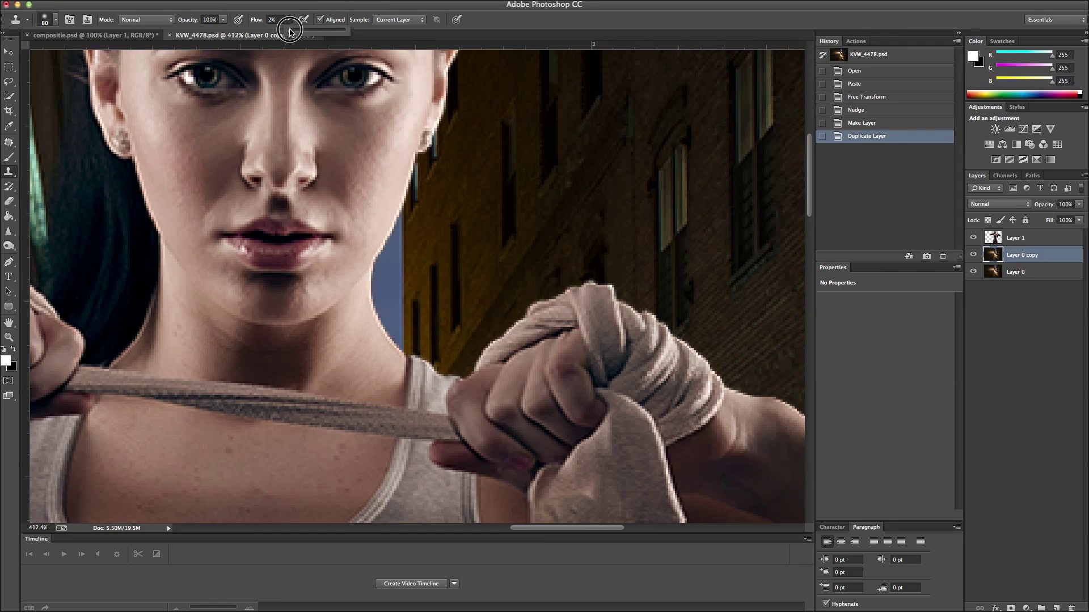
{"action": "left_click_drag", "start_coordinate": [287, 30], "coordinate": [386, 31]}
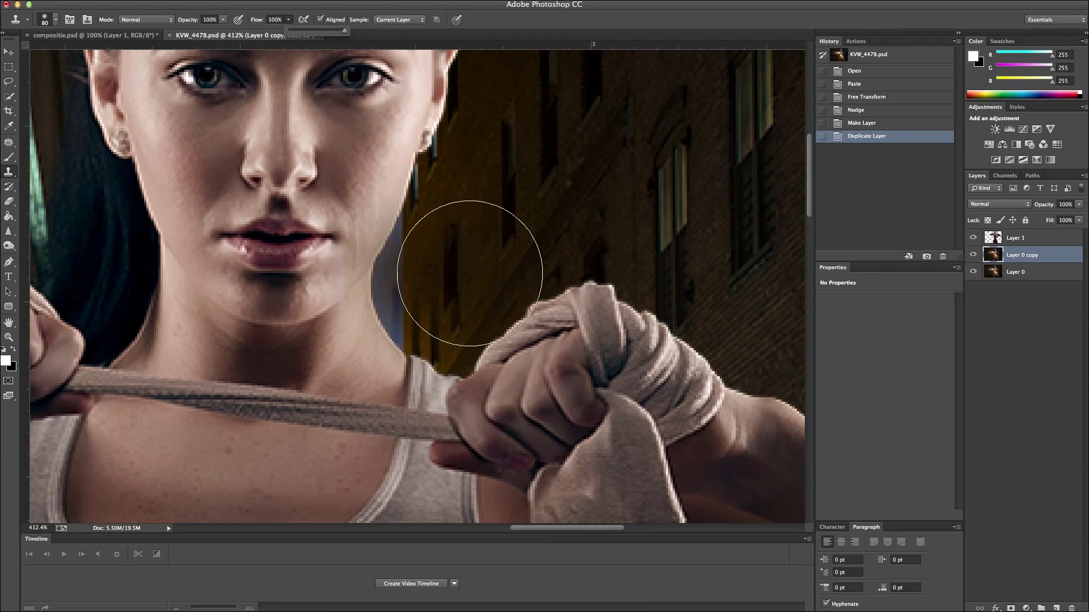
{"action": "left_click", "coordinate": [488, 208], "text": "alt"}
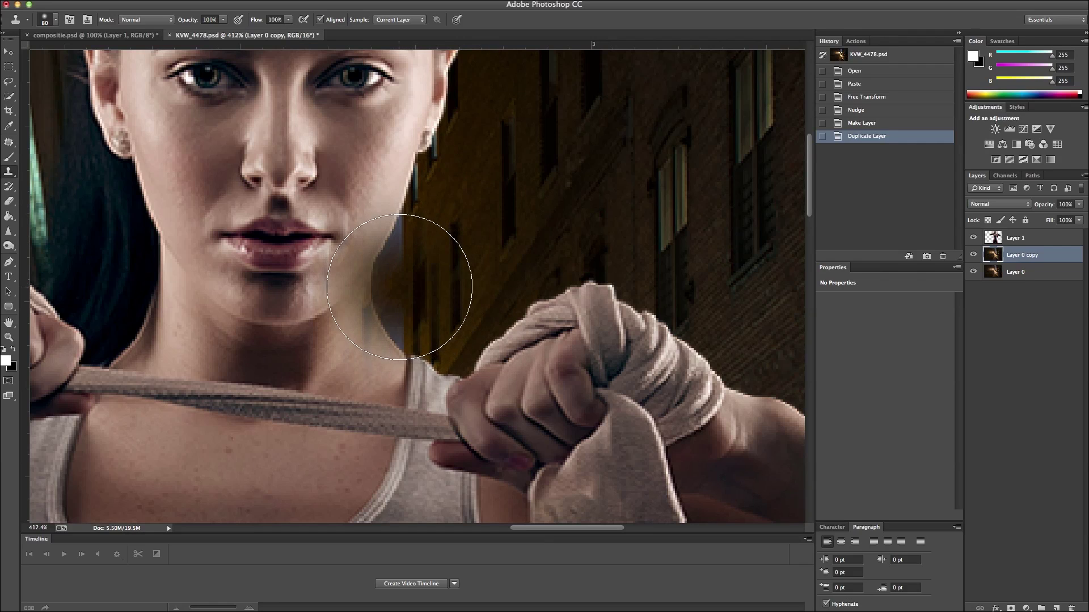
{"action": "left_click", "coordinate": [403, 287]}
{"action": "left_click", "coordinate": [398, 283]}
{"action": "mouse_move", "coordinate": [397, 284]}
{"action": "left_mouse_down"}
{"action": "mouse_move", "coordinate": [422, 238]}
{"action": "mouse_move", "coordinate": [390, 346]}
{"action": "mouse_move", "coordinate": [418, 231]}
{"action": "left_mouse_up"}
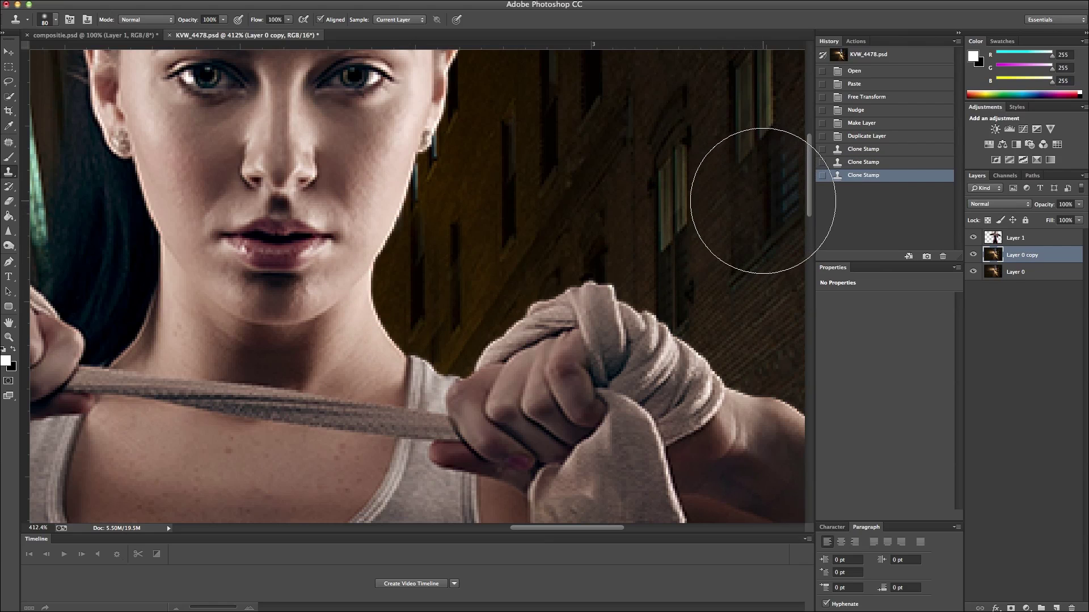
{"action": "left_click_drag", "start_coordinate": [397, 306], "coordinate": [431, 278]}
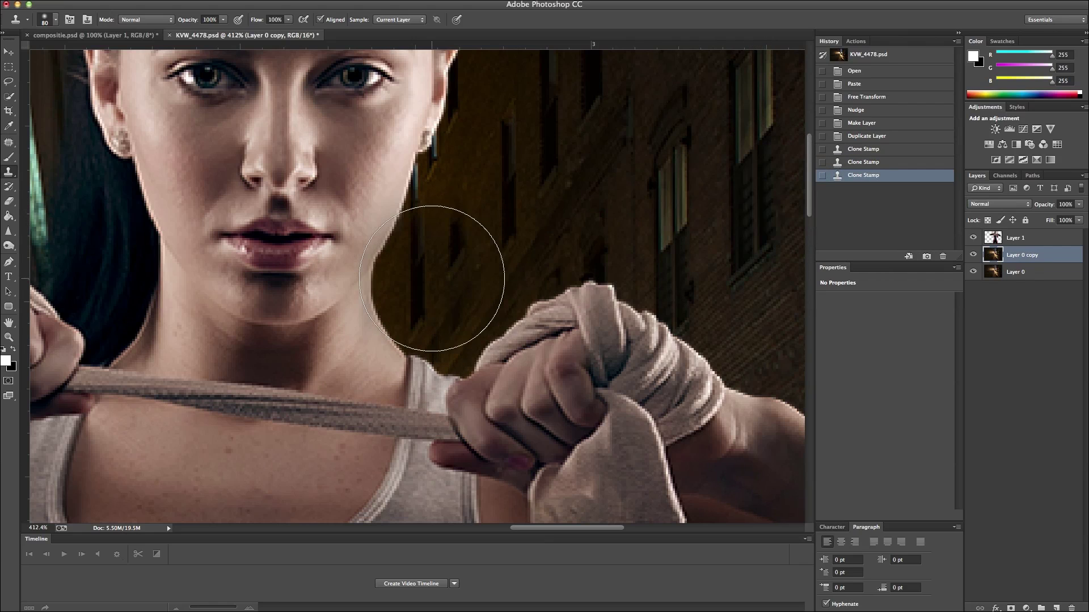
{"action": "key", "text": "super+0"}
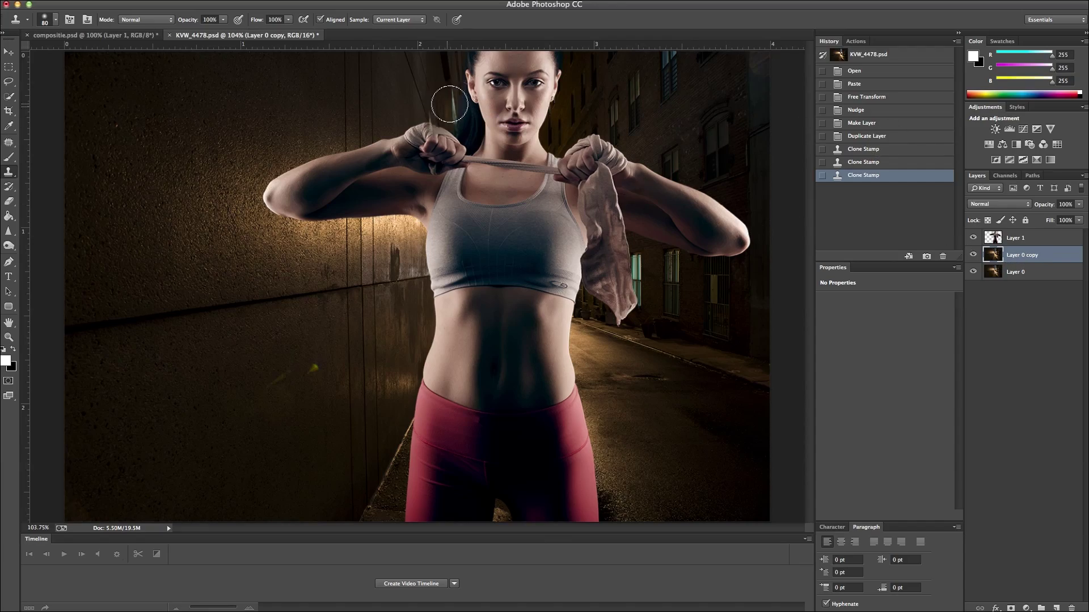
Hide the model layer, Layer 1, to reveal the alley background.
{"action": "scroll", "coordinate": [455, 100], "scroll_direction": "up", "scroll_amount": 12}
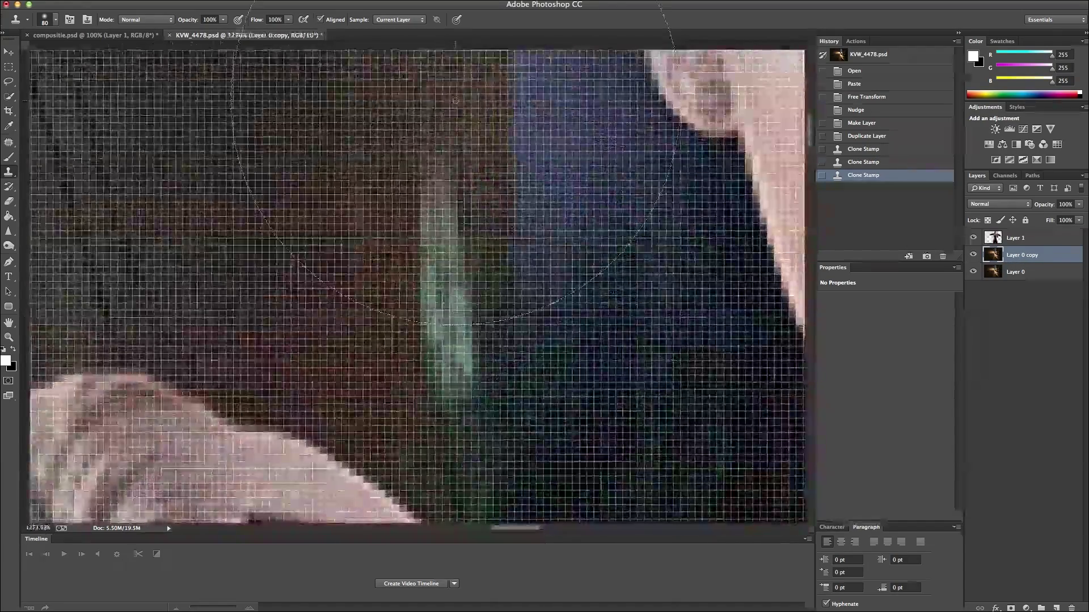
{"action": "scroll", "coordinate": [455, 100], "scroll_direction": "down", "scroll_amount": 5}
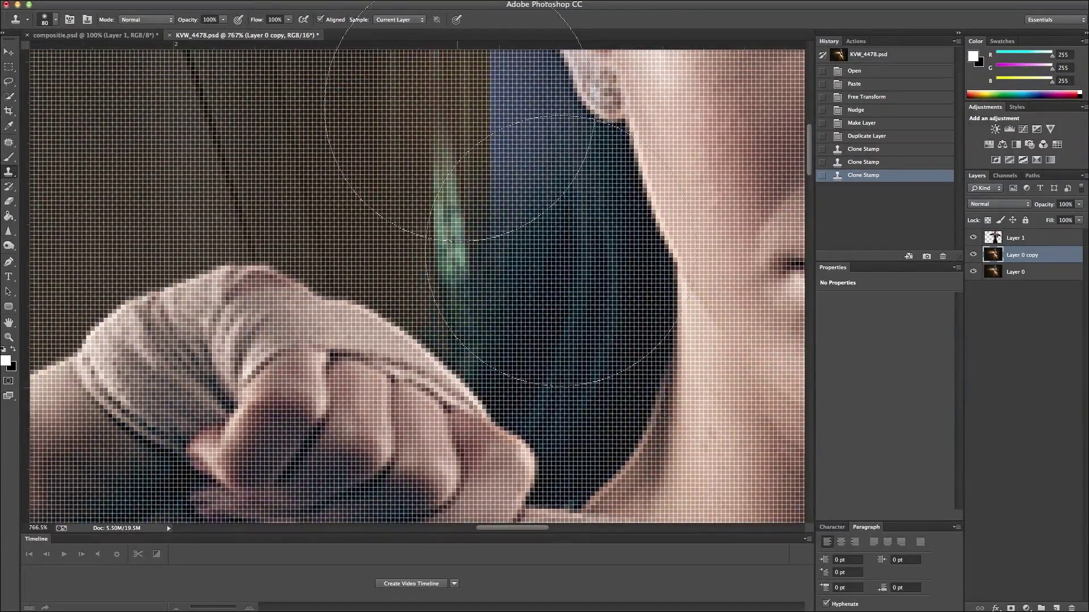
{"action": "left_click", "coordinate": [973, 238]}
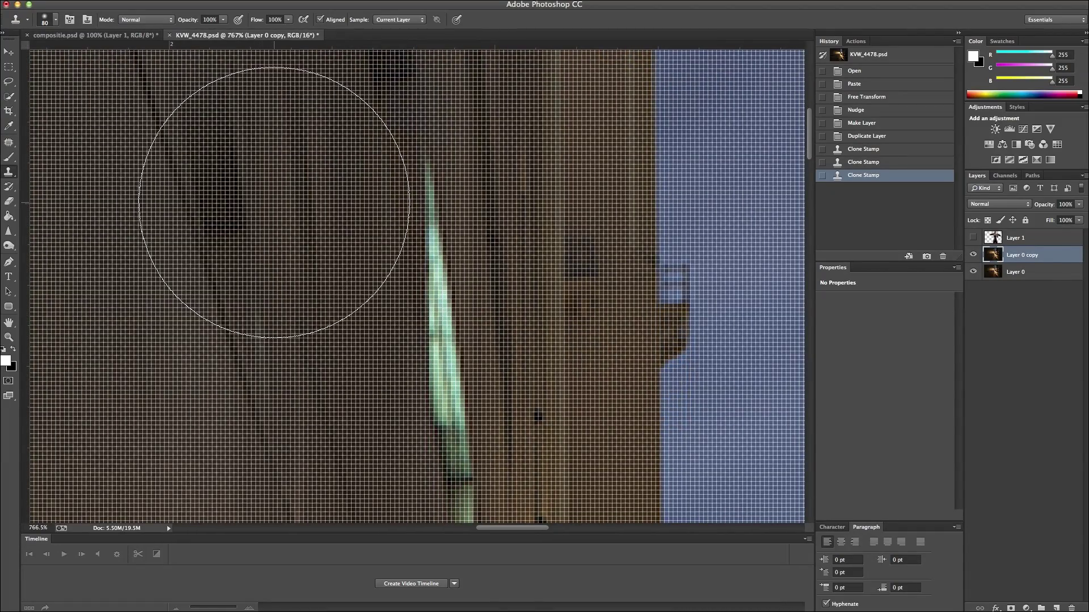
Clone clean wall texture over the green light streak on the alley building.
{"action": "key", "text": "alt"}
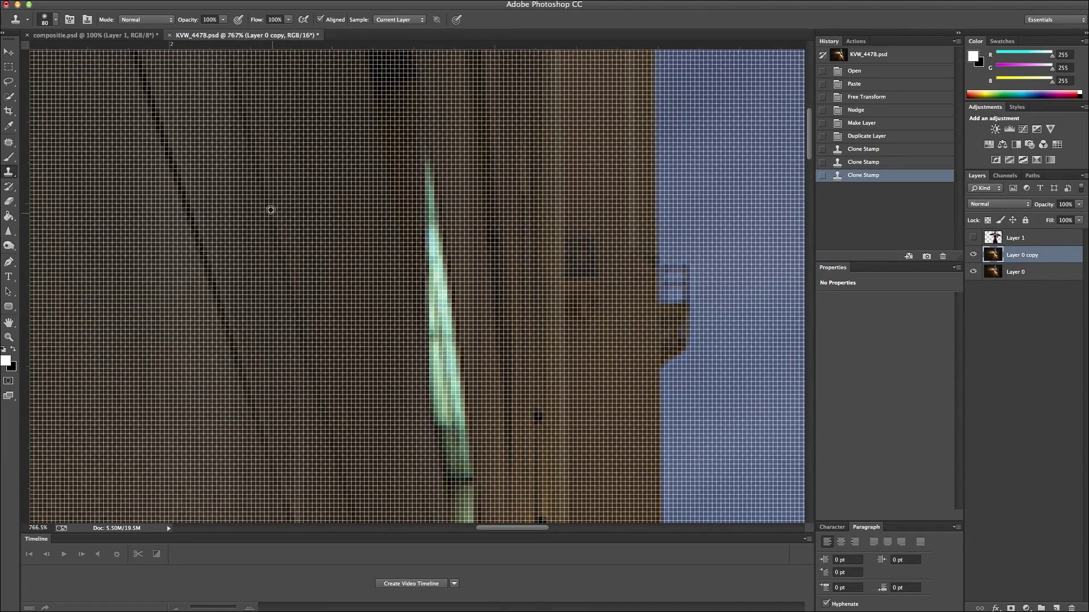
{"action": "left_click", "coordinate": [270, 211], "text": "alt"}
{"action": "mouse_move", "coordinate": [438, 284]}
{"action": "left_mouse_down"}
{"action": "mouse_move", "coordinate": [408, 243]}
{"action": "mouse_move", "coordinate": [443, 316]}
{"action": "mouse_move", "coordinate": [454, 420]}
{"action": "left_mouse_up"}
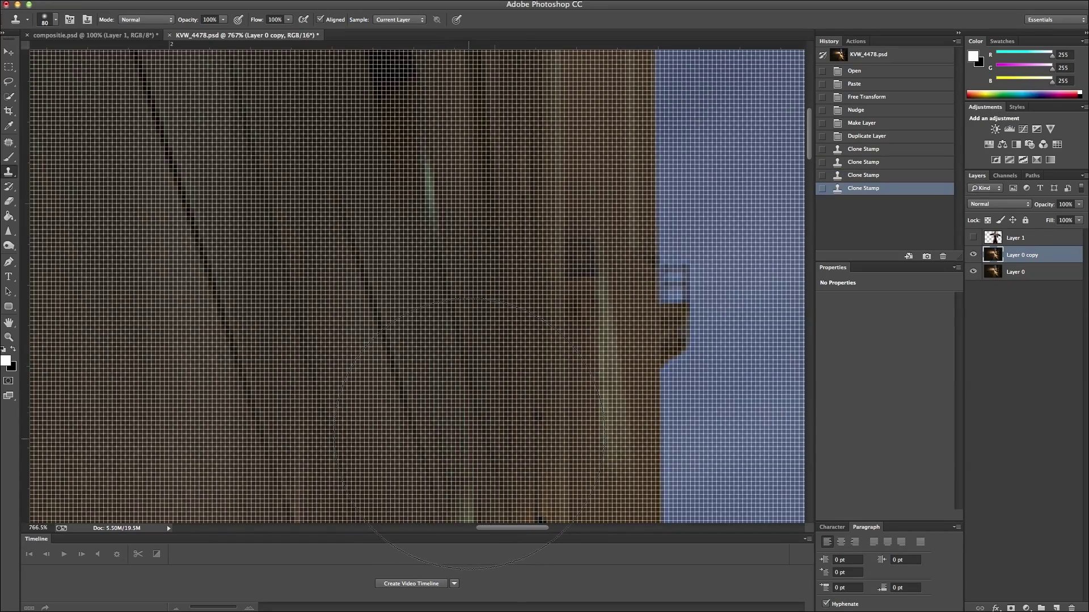
{"action": "left_click_drag", "start_coordinate": [445, 246], "coordinate": [408, 226]}
{"action": "left_click", "coordinate": [403, 210]}
{"action": "left_click", "coordinate": [396, 192]}
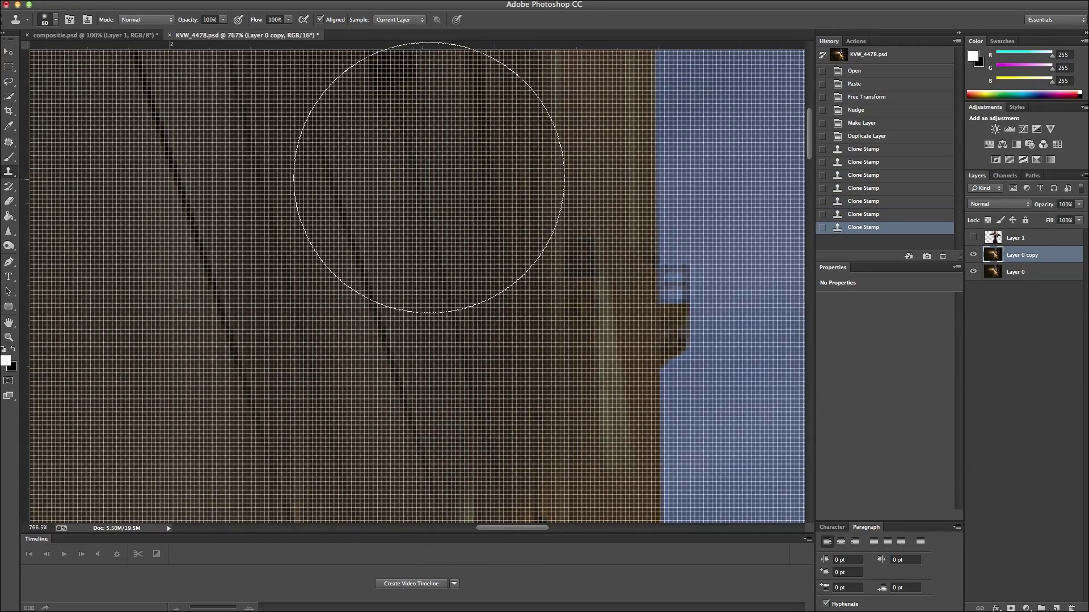
{"action": "key", "text": "super+0"}
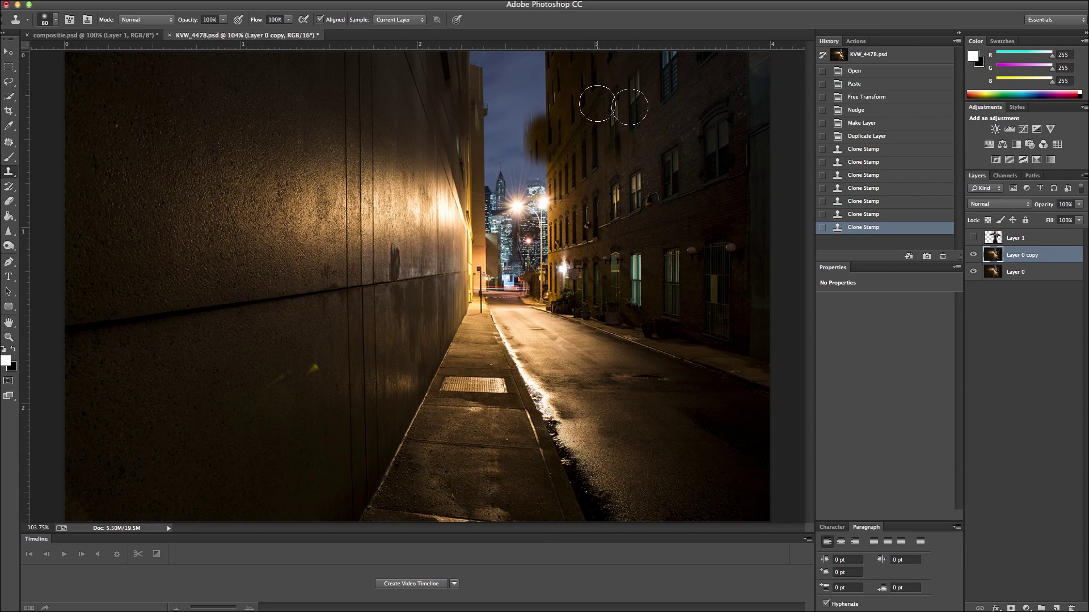
Make Layer 1 visible over the retouched alley and bring up the New Fill/Adjustment Layer menu.
{"action": "left_click", "coordinate": [974, 238]}
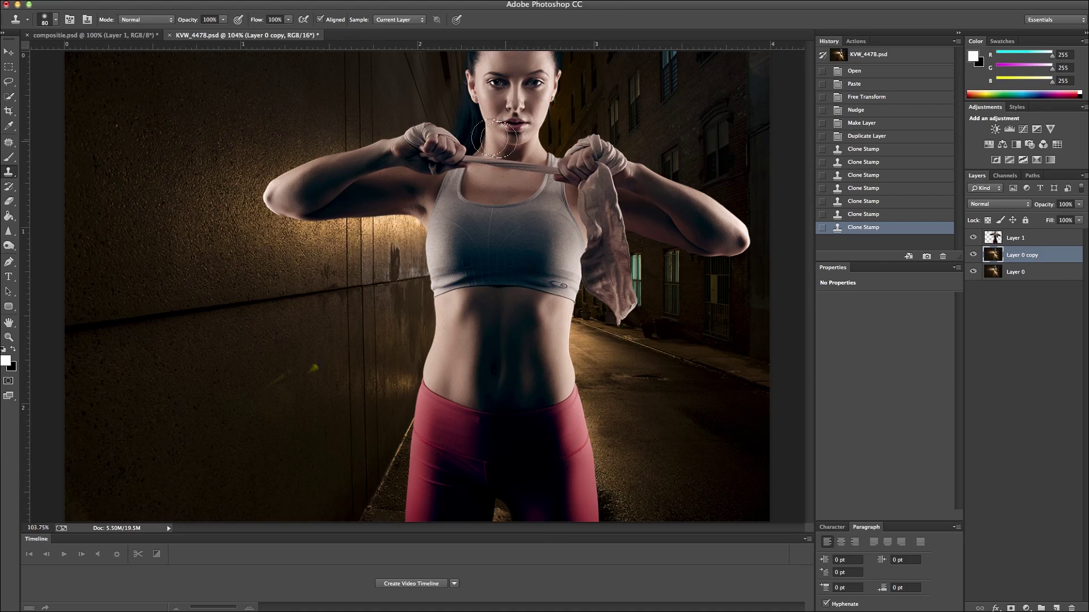
{"action": "left_click_drag", "start_coordinate": [460, 170], "coordinate": [407, 210]}
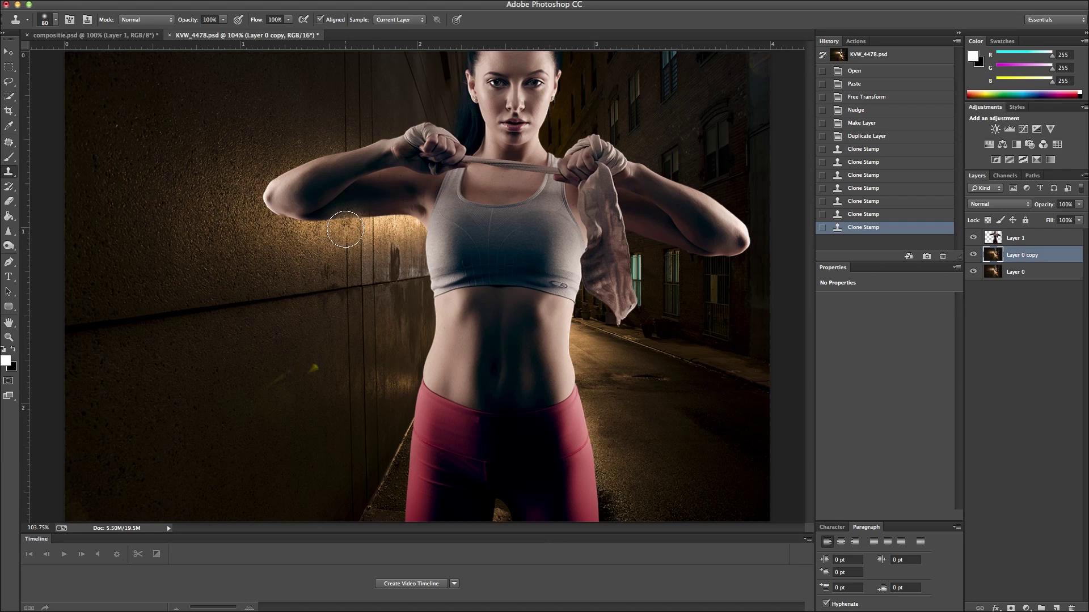
{"action": "key", "text": "v"}
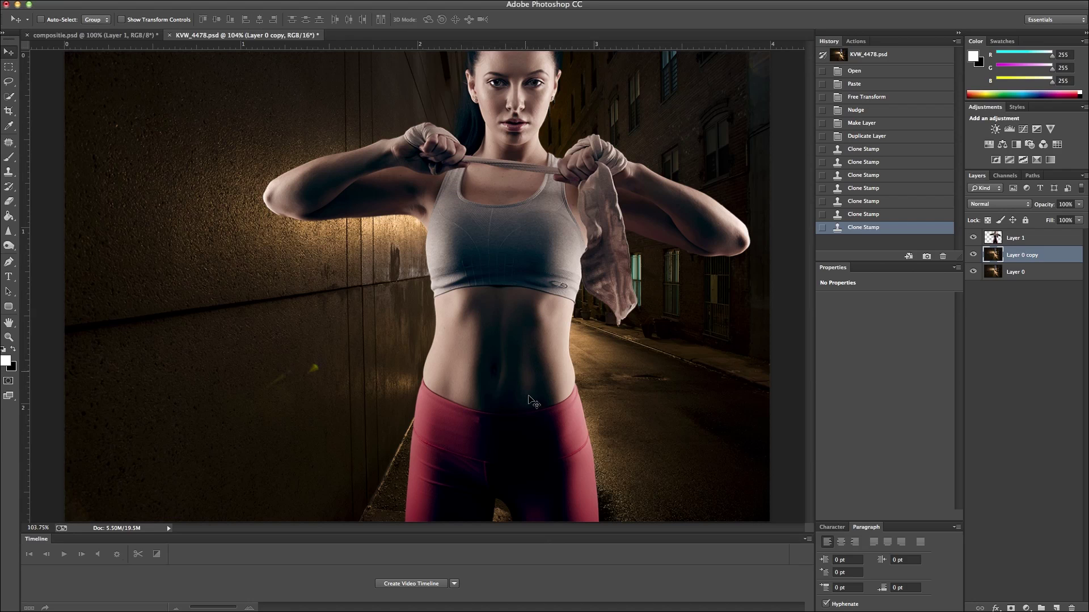
{"action": "right_click", "coordinate": [1050, 257]}
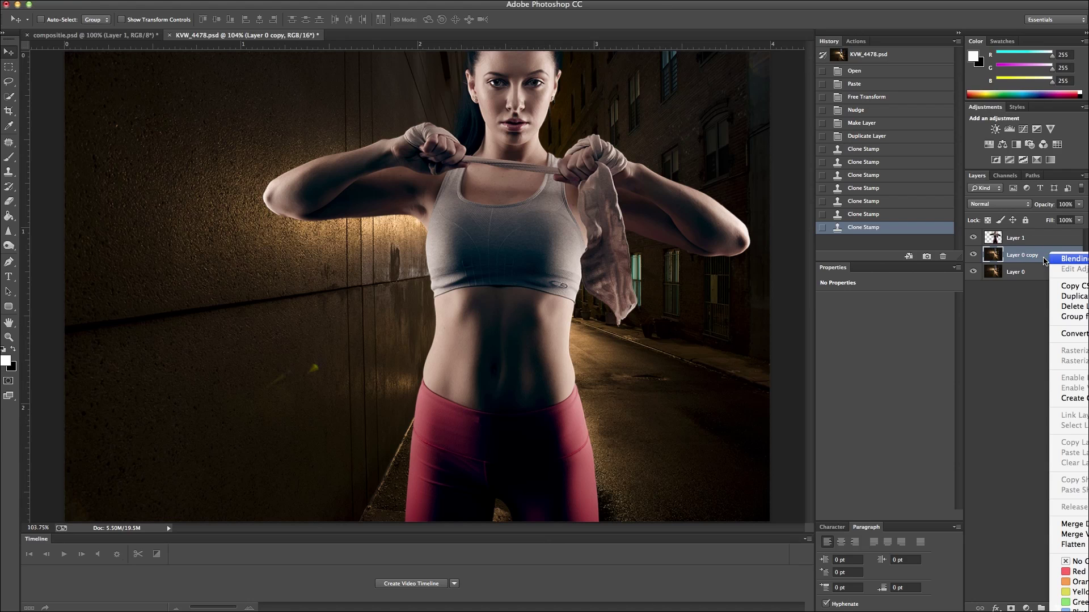
{"action": "left_click", "coordinate": [1034, 321]}
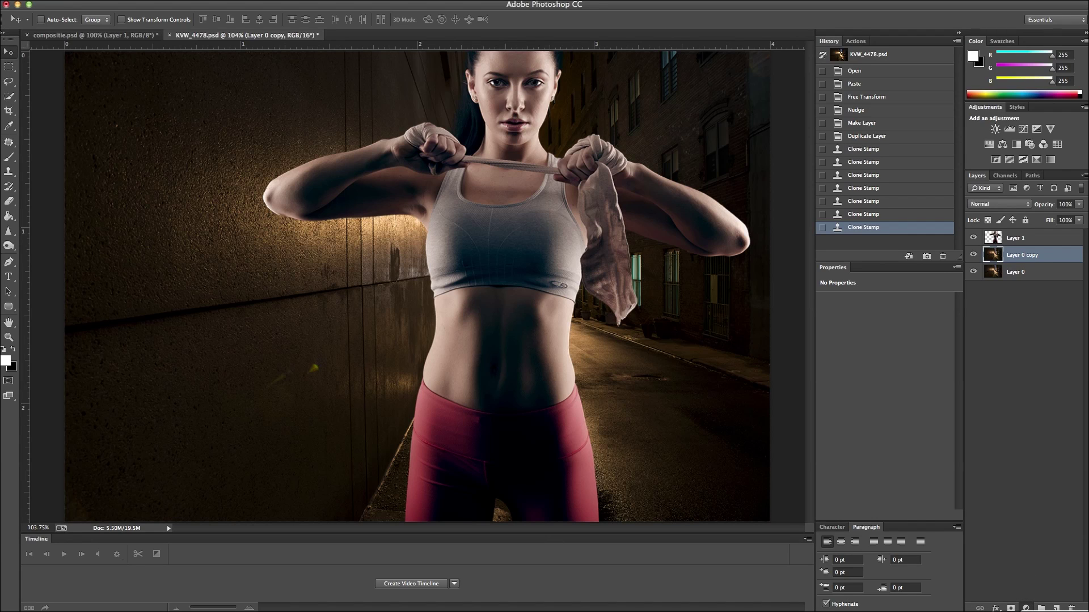
{"action": "left_click", "coordinate": [1025, 608]}
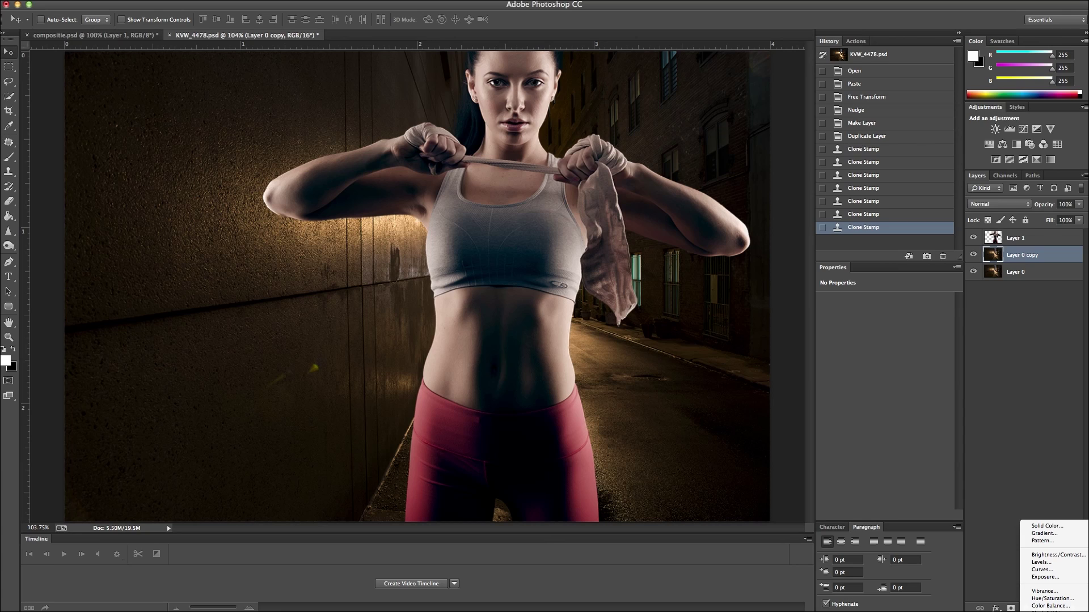
Add a Channel Mixer layer, cutting blue in the Red output and boosting Blue output to +200.
{"action": "left_click", "coordinate": [1049, 609]}
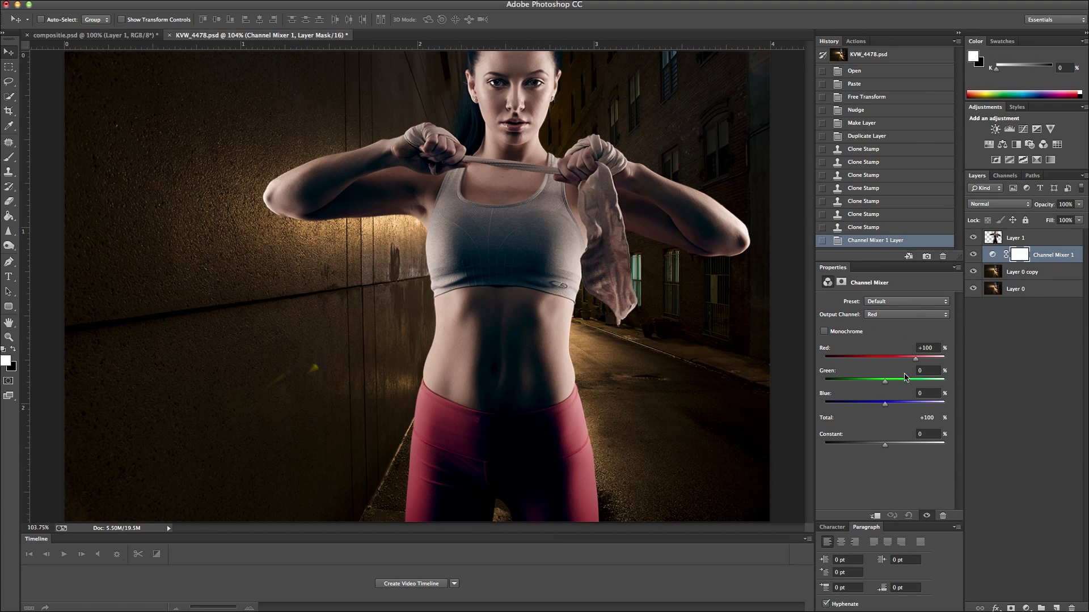
{"action": "left_click_drag", "start_coordinate": [887, 403], "coordinate": [915, 359]}
{"action": "left_click", "coordinate": [907, 315]}
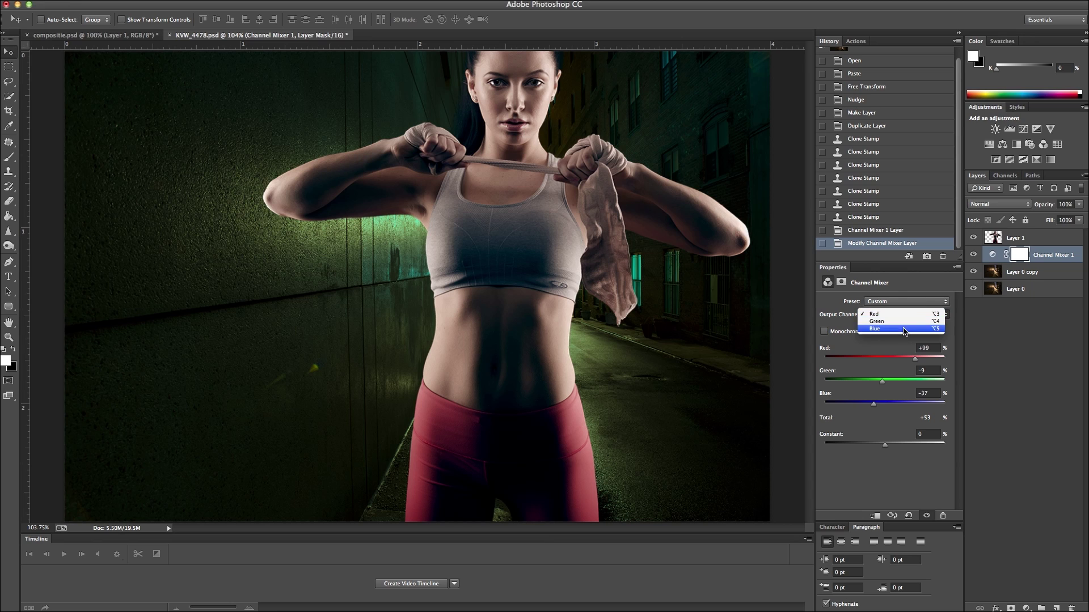
{"action": "left_click", "coordinate": [904, 330]}
{"action": "left_click_drag", "start_coordinate": [918, 404], "coordinate": [948, 404]}
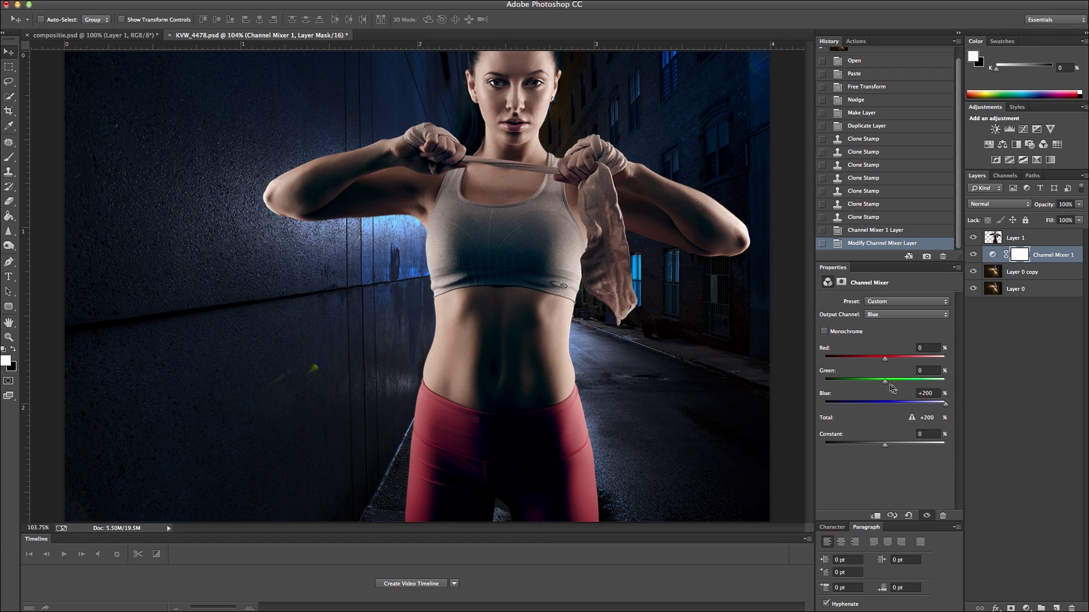
{"action": "left_click_drag", "start_coordinate": [886, 384], "coordinate": [884, 359]}
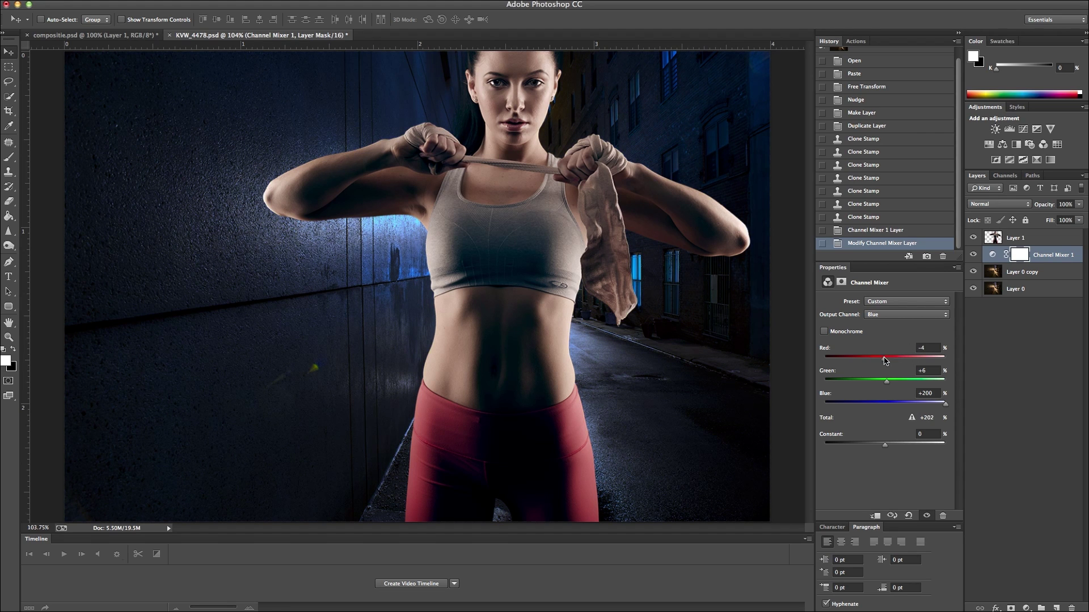
Set the Green output channel to Red -4, Green +93, Blue +26.
{"action": "left_click", "coordinate": [905, 317]}
{"action": "left_click", "coordinate": [899, 304]}
{"action": "mouse_move", "coordinate": [887, 406]}
{"action": "left_mouse_down"}
{"action": "mouse_move", "coordinate": [866, 406]}
{"action": "mouse_move", "coordinate": [892, 401]}
{"action": "left_mouse_up"}
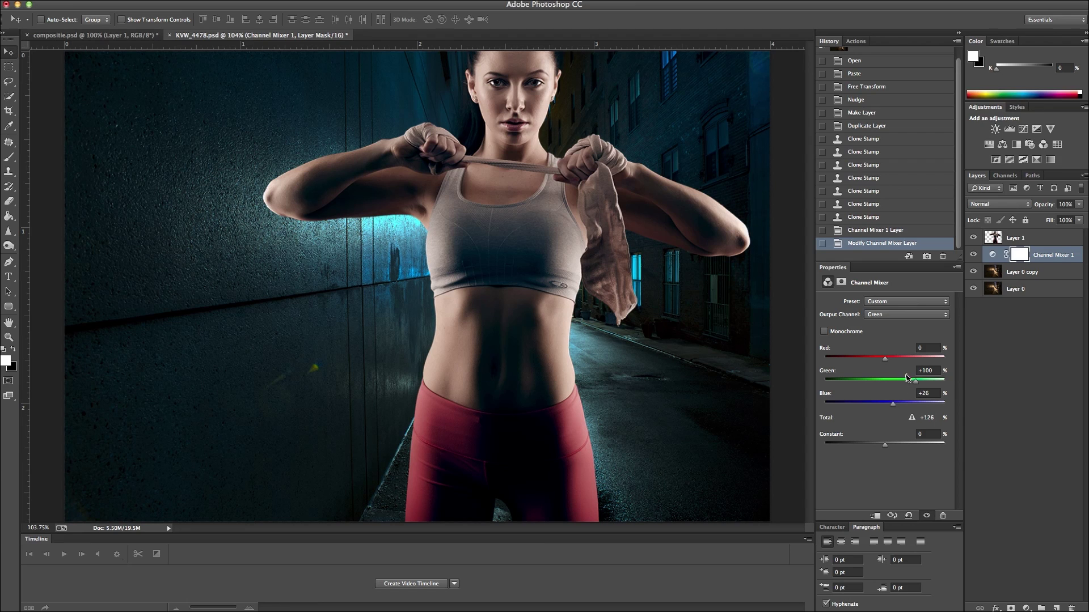
{"action": "mouse_move", "coordinate": [917, 382]}
{"action": "left_mouse_down"}
{"action": "mouse_move", "coordinate": [896, 384]}
{"action": "mouse_move", "coordinate": [913, 383]}
{"action": "left_mouse_up"}
{"action": "left_click_drag", "start_coordinate": [887, 360], "coordinate": [885, 361]}
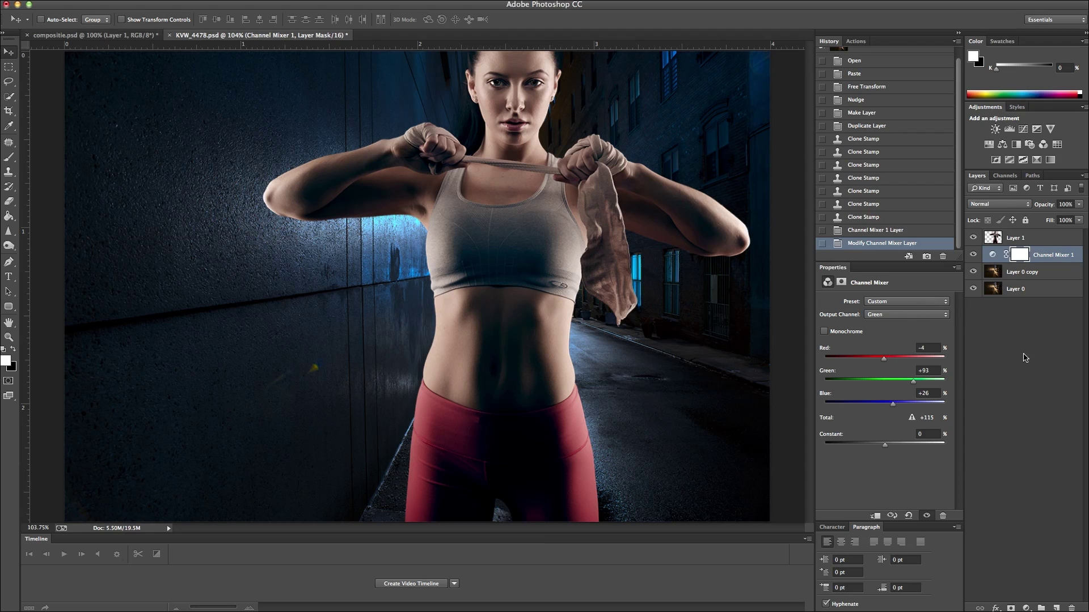
{"action": "left_click", "coordinate": [1042, 359]}
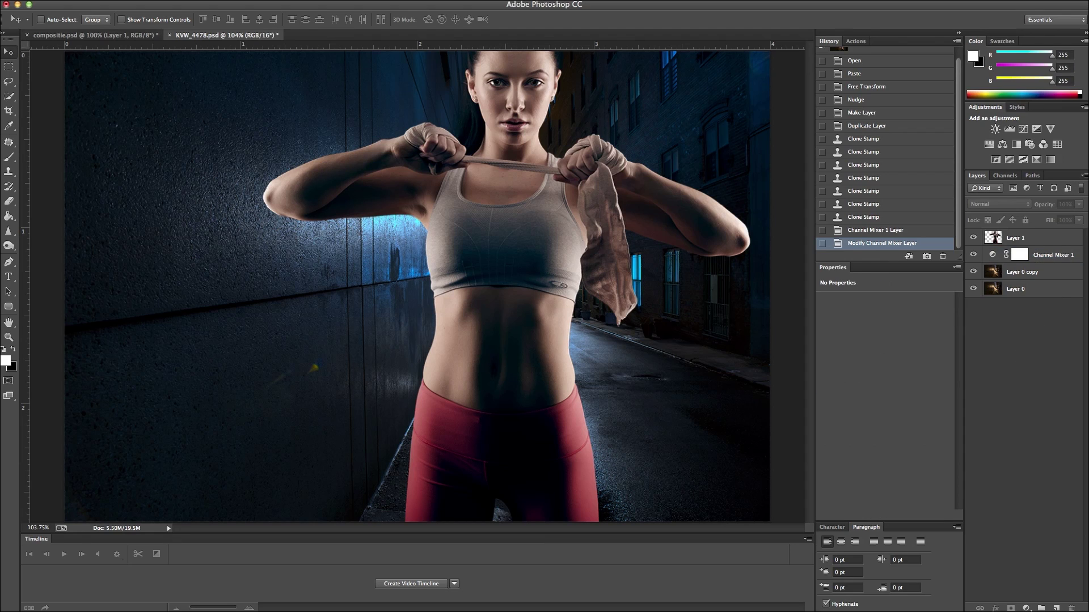
Clip Channel Mixer 1 to Layer 0 copy with Create Clipping Mask.
{"action": "left_click", "coordinate": [1058, 256]}
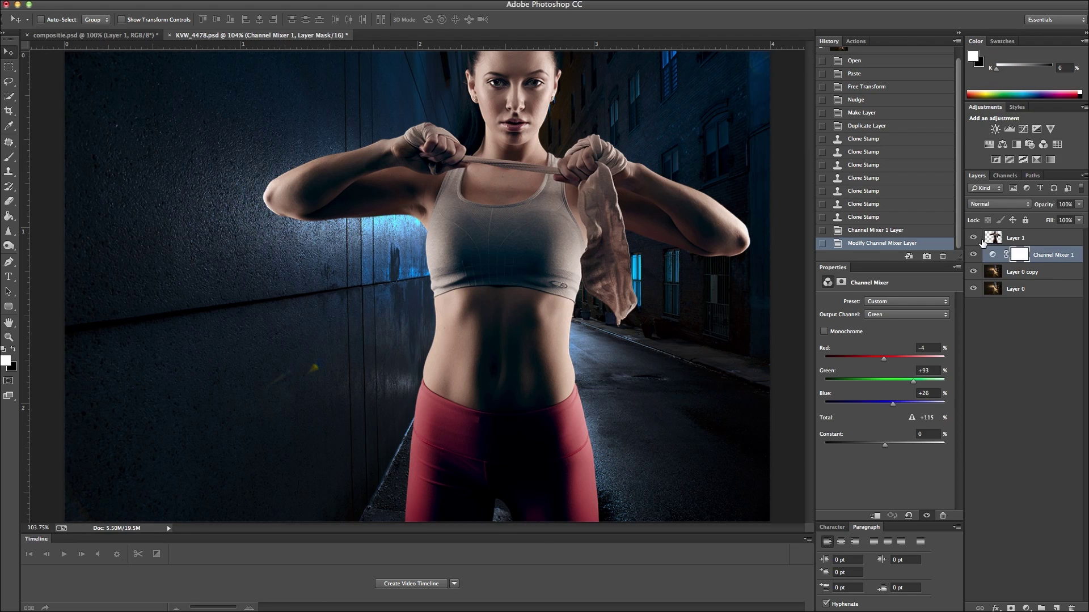
{"action": "left_click", "coordinate": [974, 239]}
{"action": "left_click", "coordinate": [974, 238]}
{"action": "right_click", "coordinate": [1049, 256]}
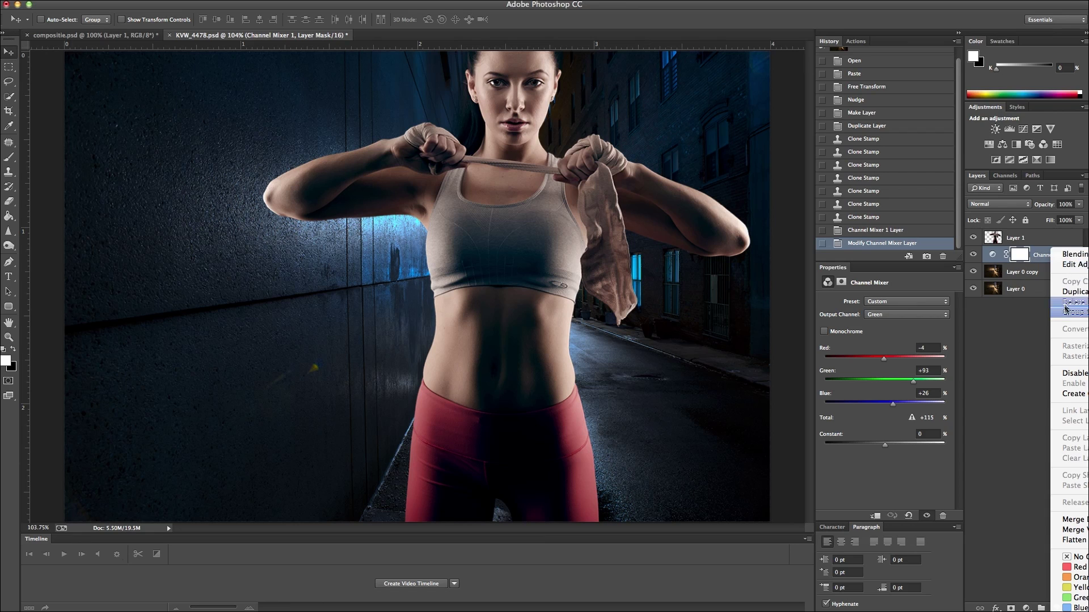
{"action": "left_click", "coordinate": [1072, 395]}
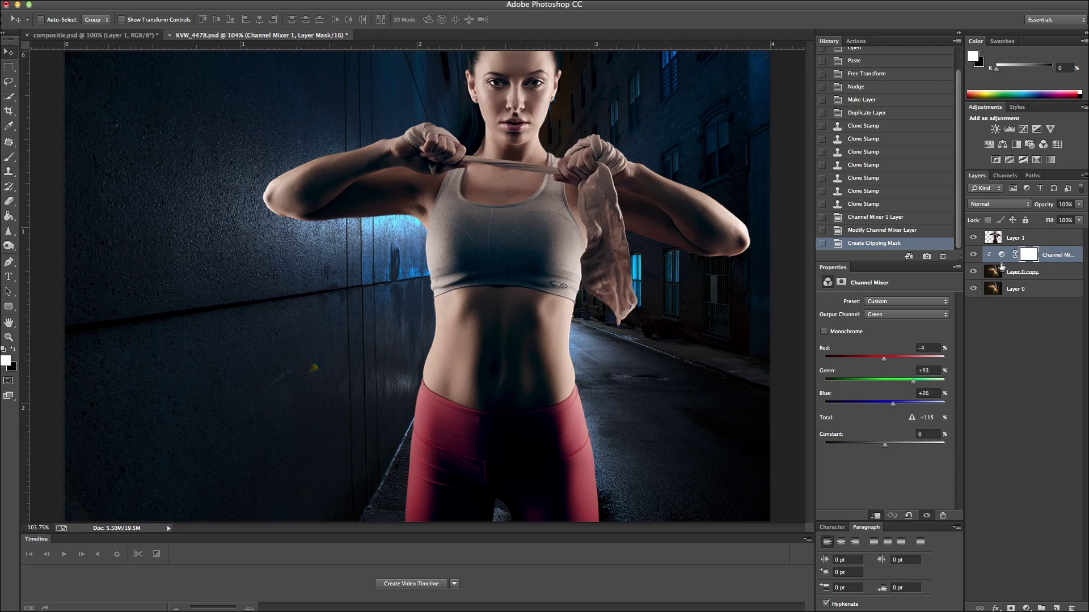
Toggle Channel Mixer 1 on and off to compare, leaving it on, and select Layer 1.
{"action": "left_click", "coordinate": [973, 256]}
{"action": "left_click", "coordinate": [973, 255]}
{"action": "left_click", "coordinate": [974, 255]}
{"action": "left_click", "coordinate": [974, 255]}
{"action": "left_click", "coordinate": [974, 255]}
{"action": "left_click", "coordinate": [973, 256]}
{"action": "left_click", "coordinate": [1048, 243]}
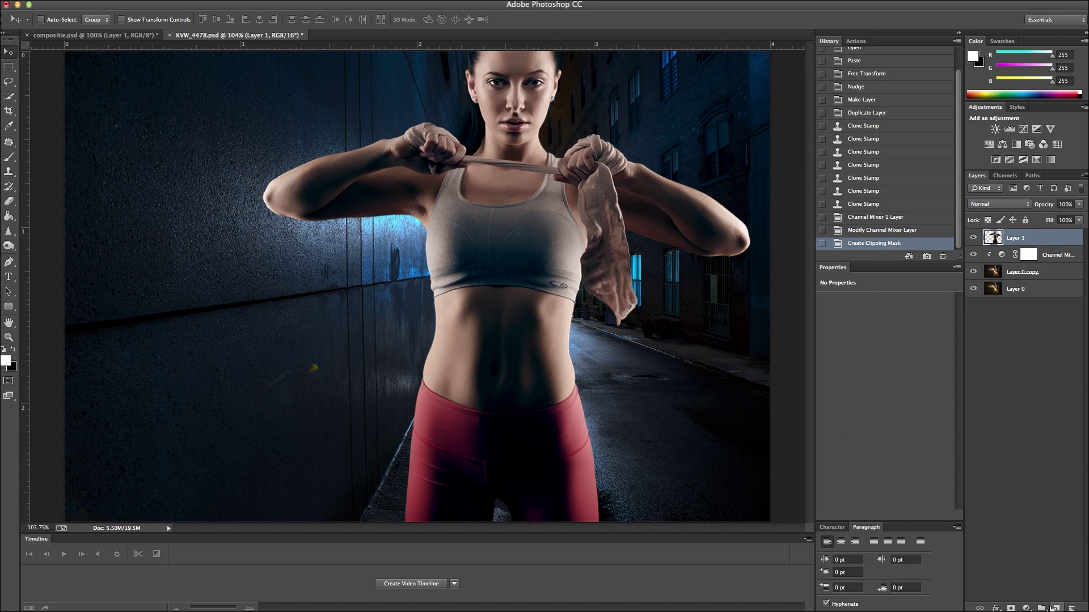
{"action": "left_click", "coordinate": [1026, 609]}
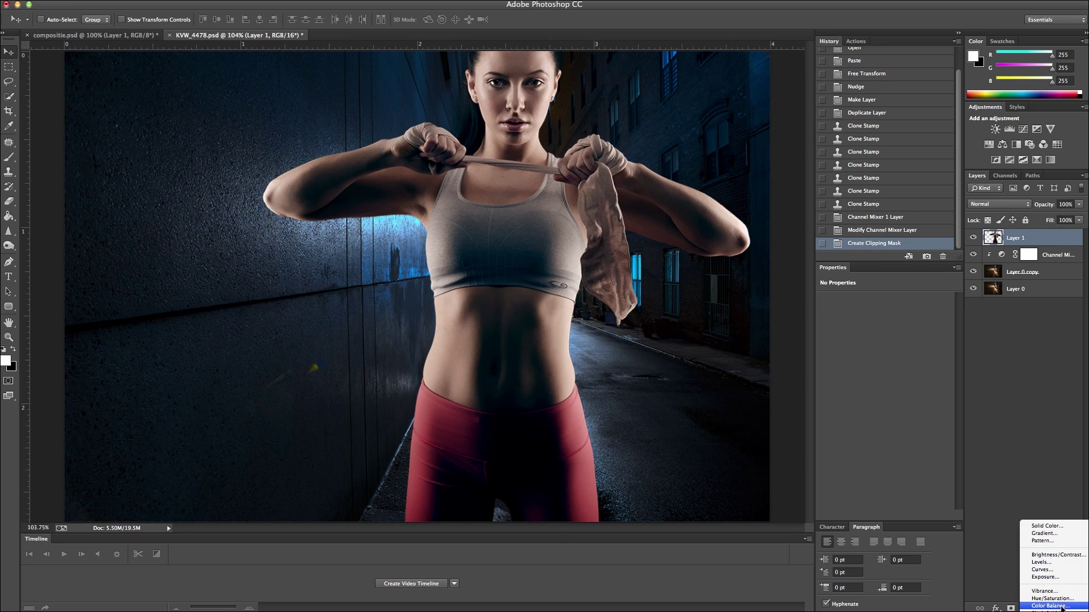
Add a Color Balance 1 layer above Layer 1 and clip it to the model layer.
{"action": "left_click", "coordinate": [1062, 605]}
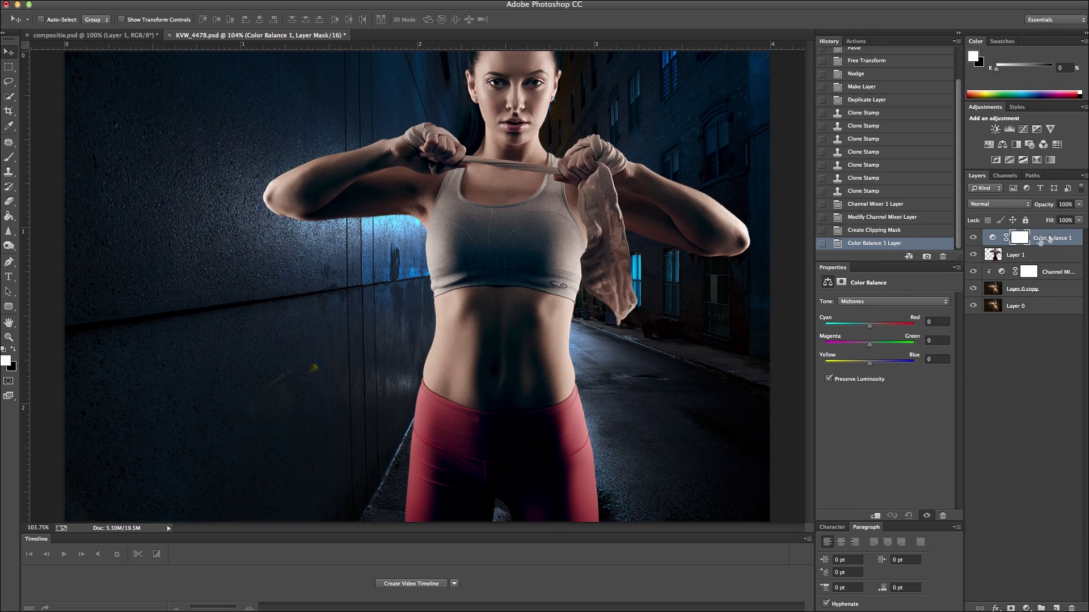
{"action": "right_click", "coordinate": [992, 237]}
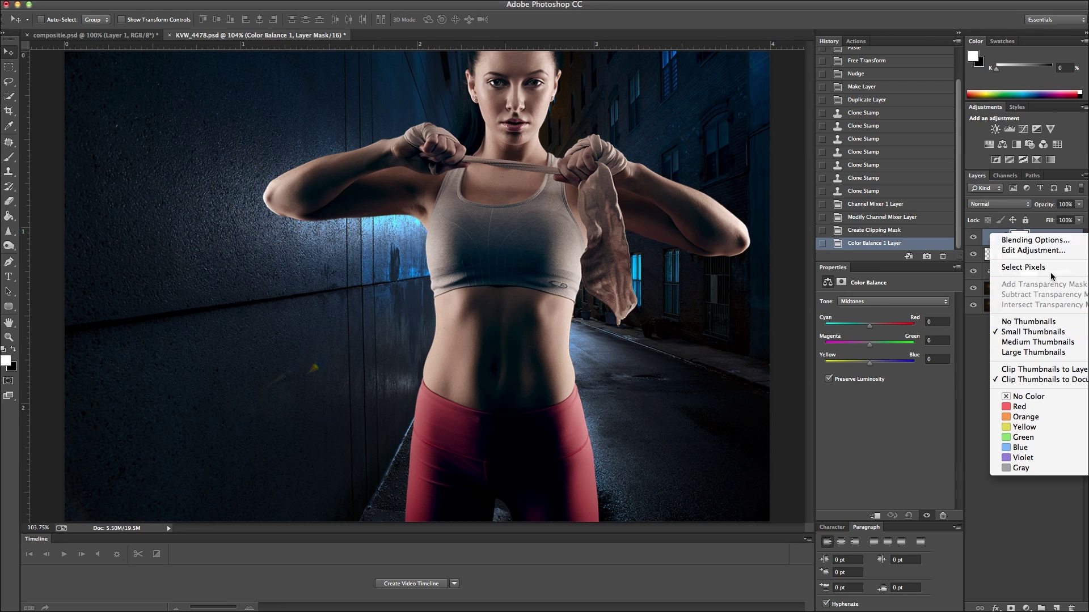
{"action": "left_click", "coordinate": [1053, 239]}
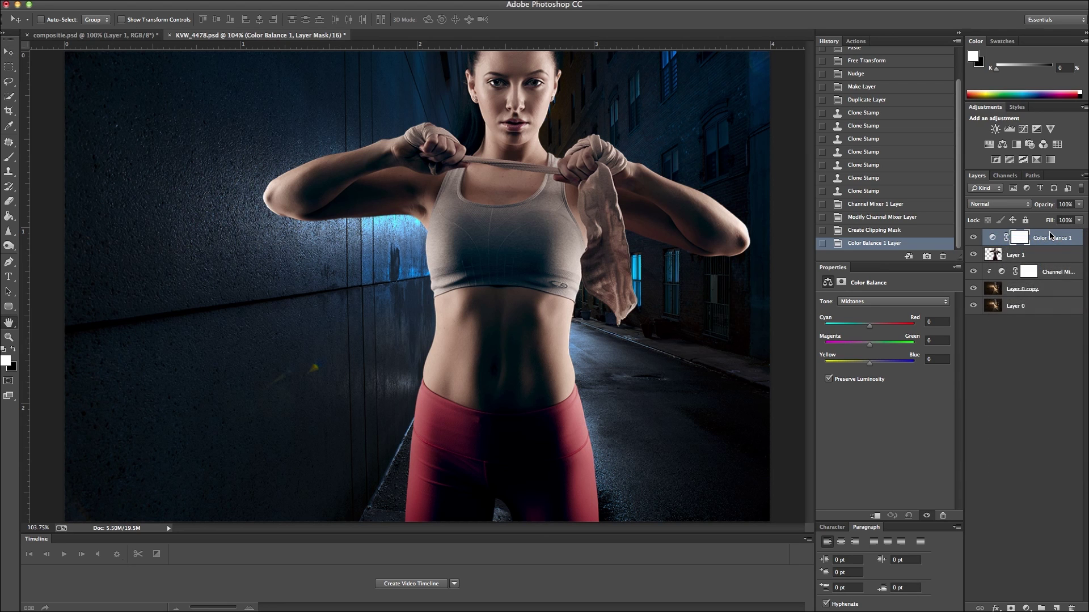
{"action": "left_click", "coordinate": [1037, 332]}
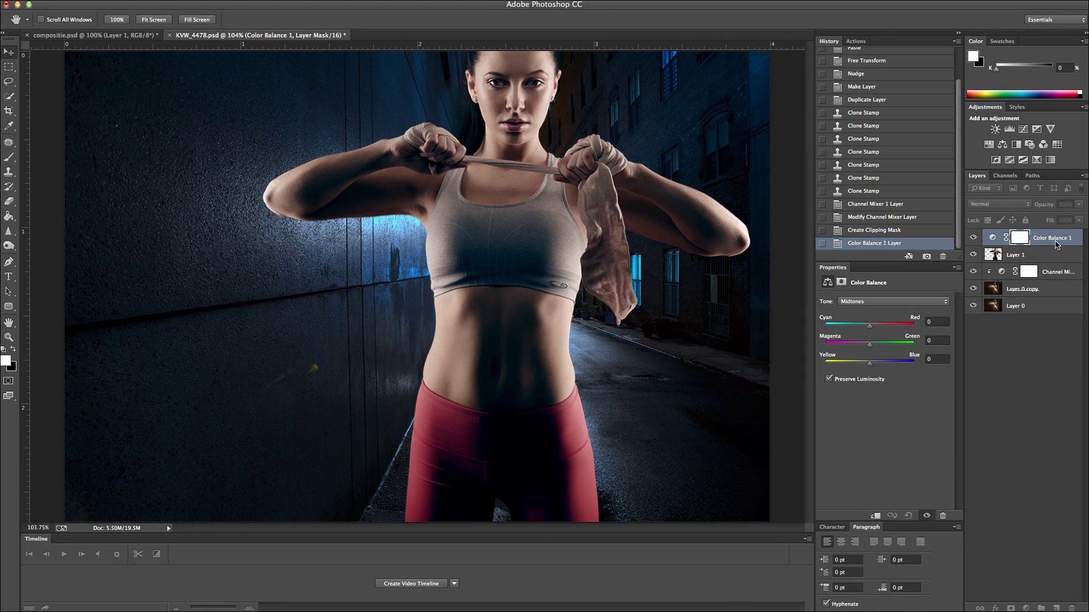
{"action": "right_click", "coordinate": [1049, 243]}
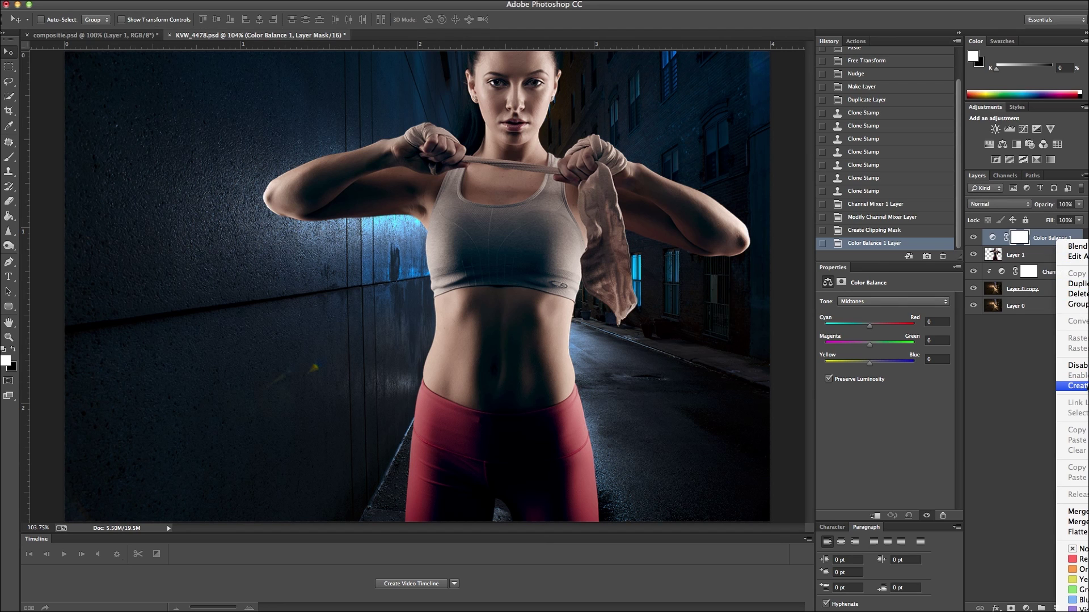
{"action": "left_click", "coordinate": [1077, 389]}
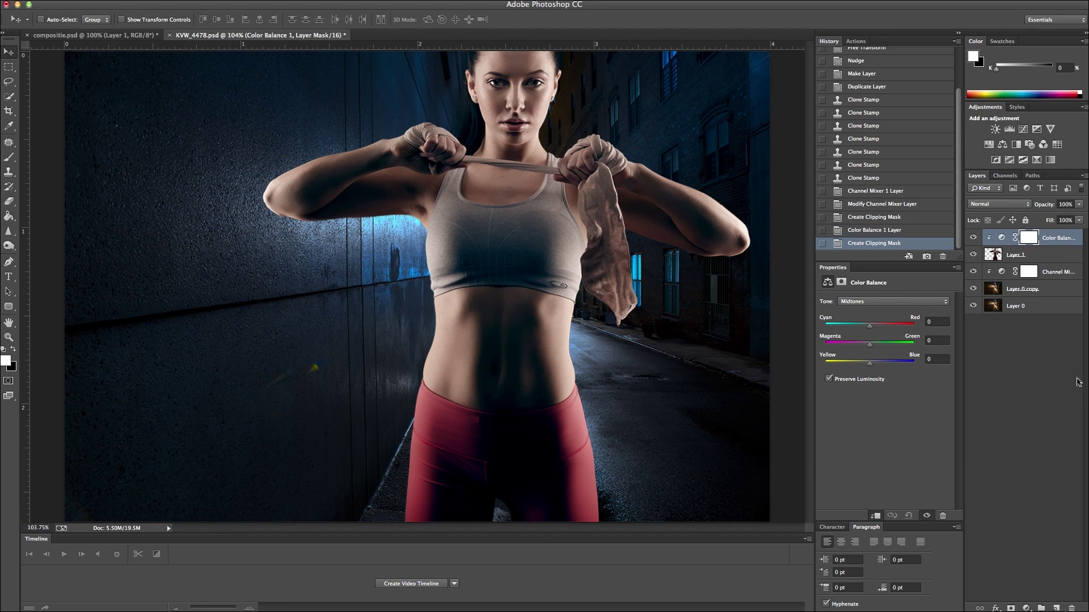
Set the Shadows Yellow/Blue value to 8.
{"action": "left_click", "coordinate": [899, 302]}
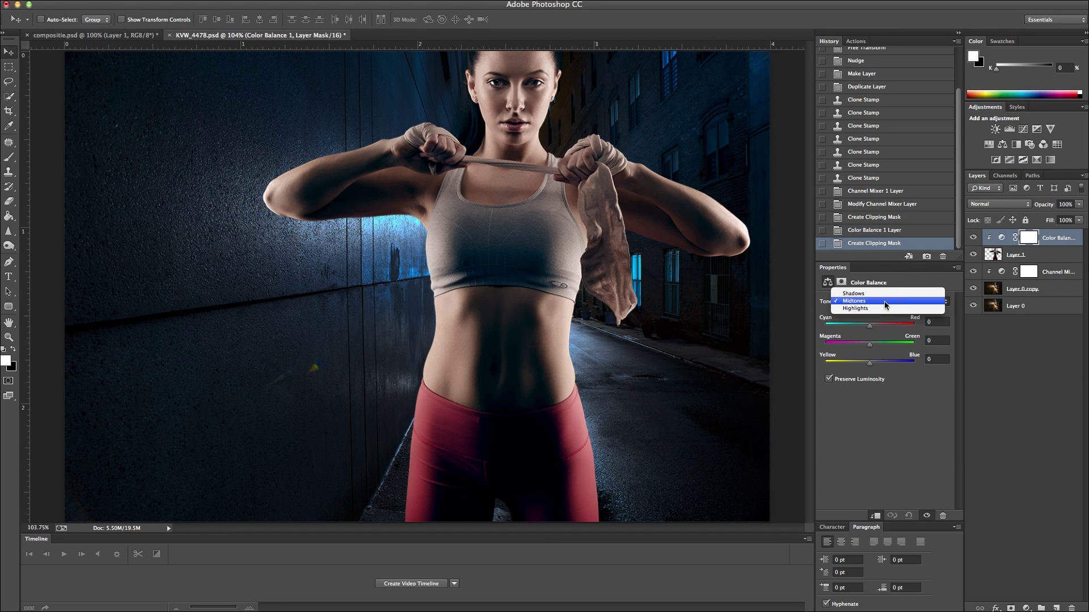
{"action": "left_click", "coordinate": [872, 295]}
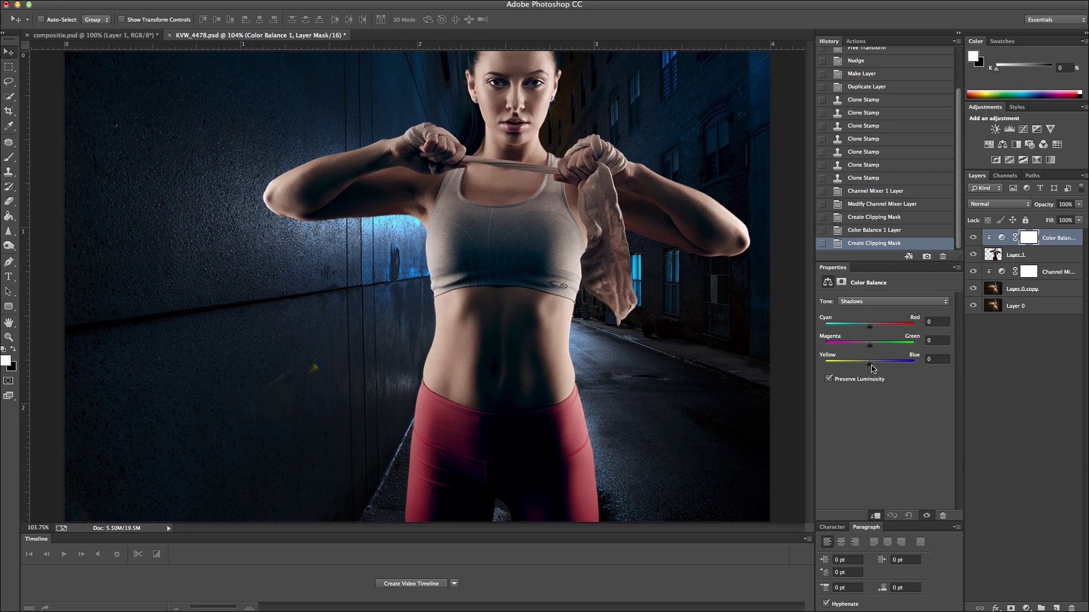
{"action": "left_click_drag", "start_coordinate": [871, 362], "coordinate": [874, 363]}
{"action": "left_click", "coordinate": [930, 359]}
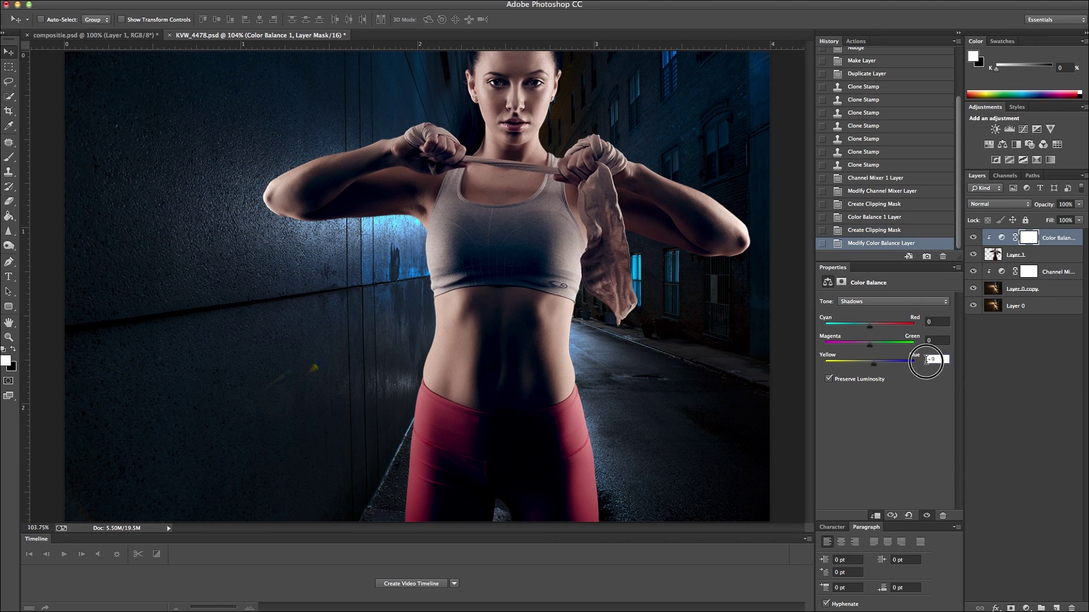
{"action": "type", "text": "8"}
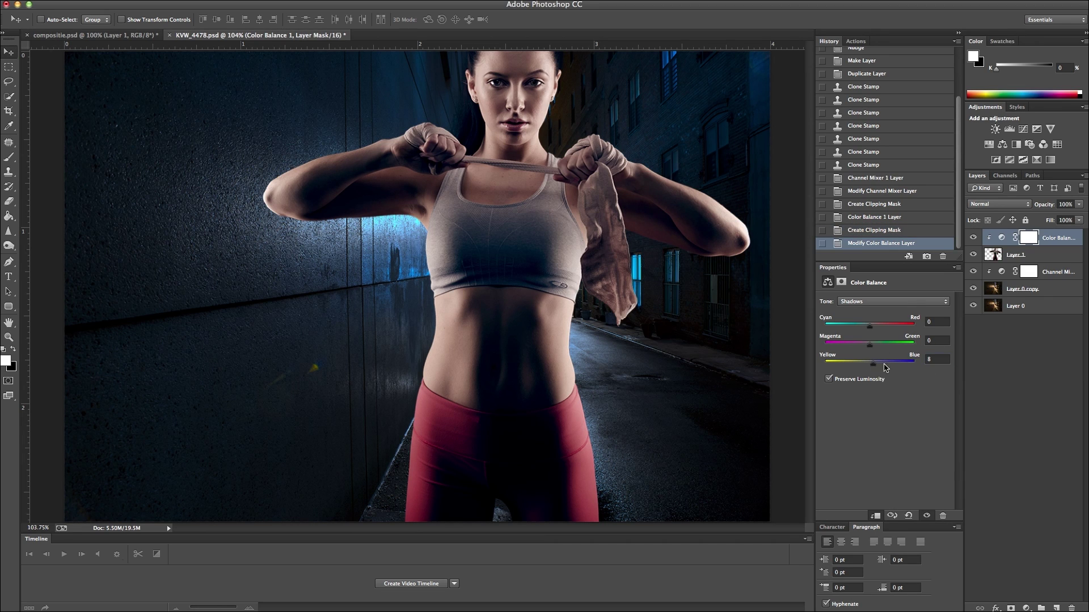
Nudge the Midtones Cyan/Red slider slightly toward cyan.
{"action": "left_click", "coordinate": [888, 302]}
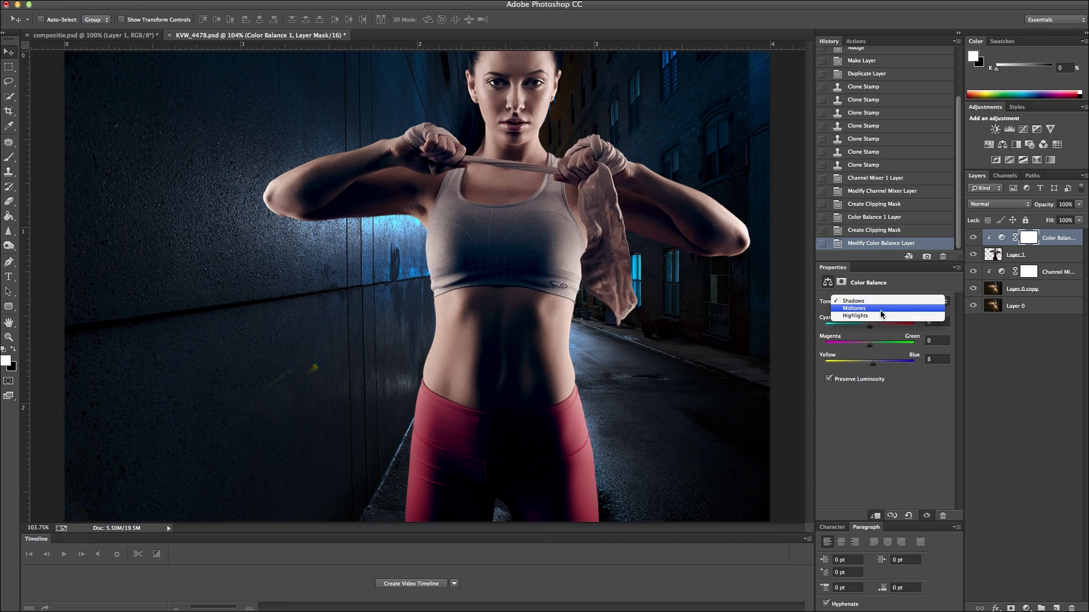
{"action": "left_click", "coordinate": [881, 309]}
{"action": "mouse_move", "coordinate": [870, 327]}
{"action": "left_mouse_down"}
{"action": "mouse_move", "coordinate": [854, 328]}
{"action": "mouse_move", "coordinate": [867, 329]}
{"action": "left_mouse_up"}
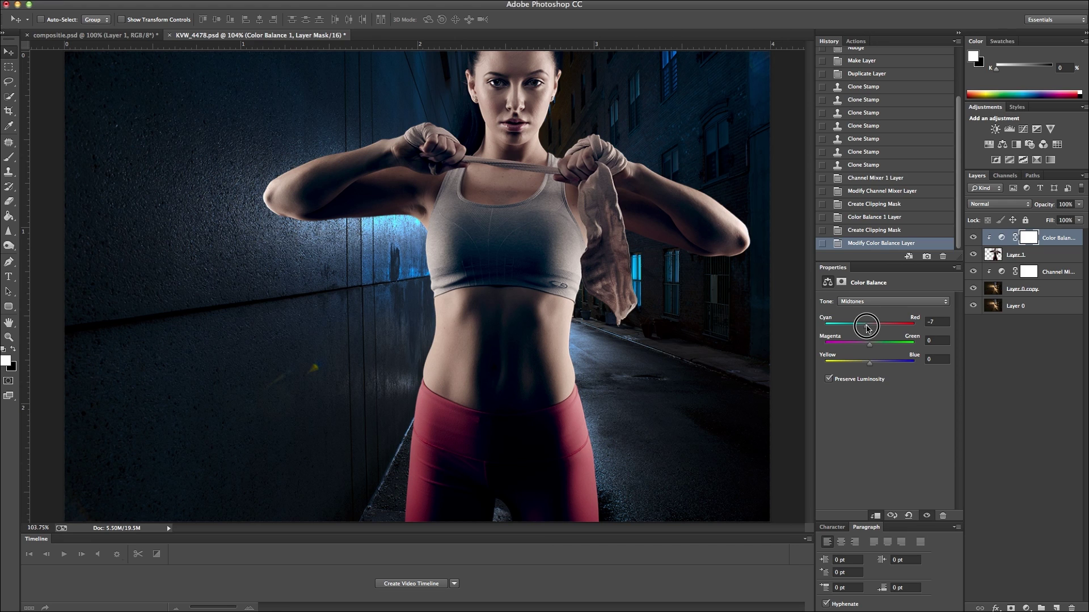
{"action": "left_click_drag", "start_coordinate": [866, 327], "coordinate": [866, 328]}
Set the Highlights Cyan/Red value to -3.
{"action": "left_click", "coordinate": [906, 303]}
{"action": "left_click", "coordinate": [890, 308]}
{"action": "left_click_drag", "start_coordinate": [871, 329], "coordinate": [864, 328]}
{"action": "left_click", "coordinate": [936, 321]}
{"action": "type", "text": "0"}
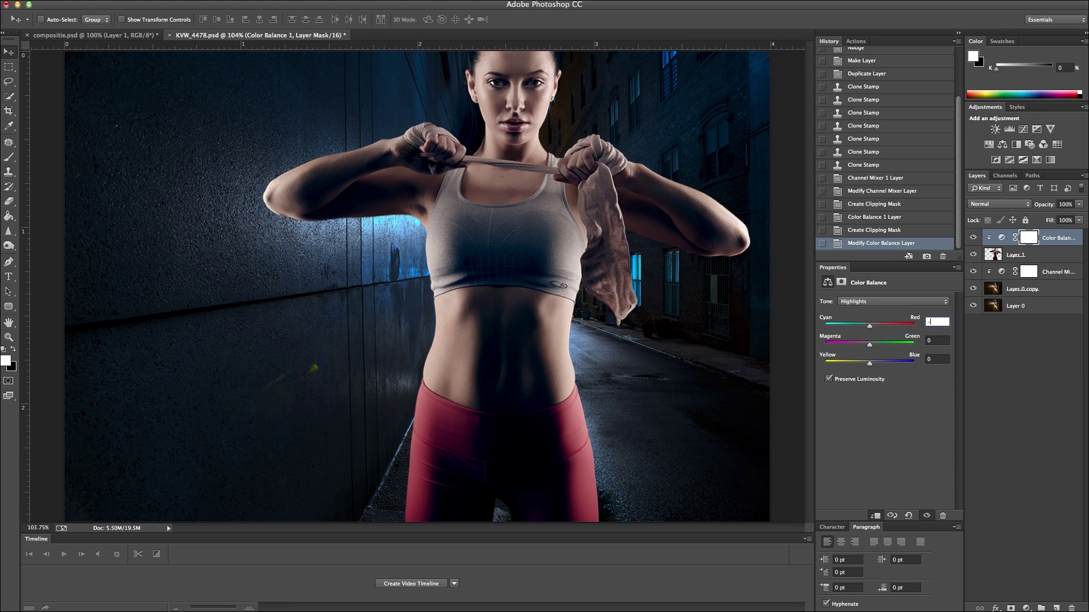
{"action": "key", "text": "Return"}
{"action": "left_click", "coordinate": [1017, 368]}
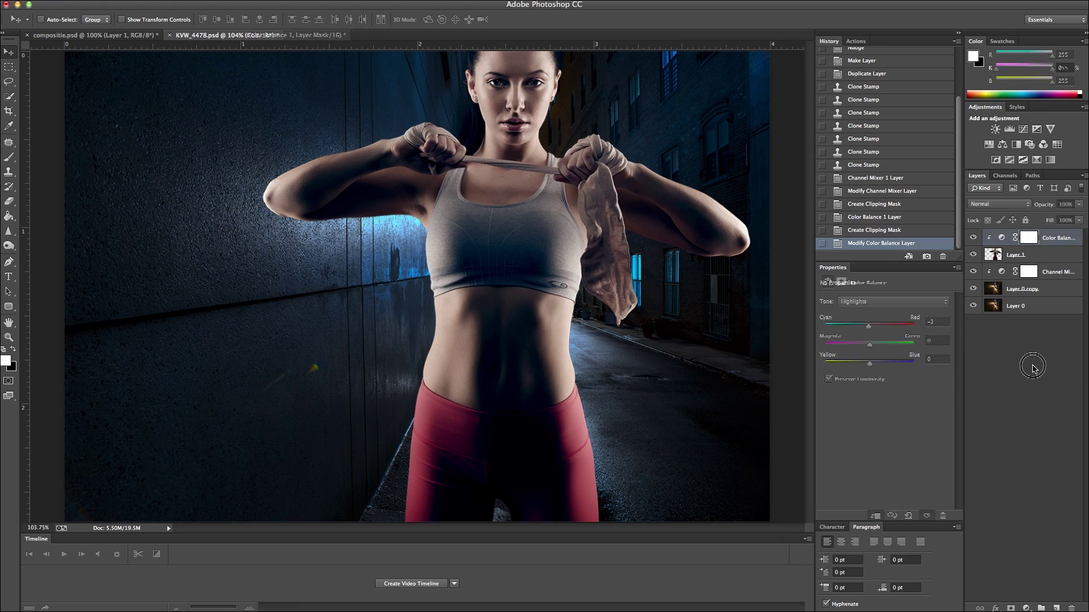
Add a new empty Layer 2 above the Channel Mixer layer.
{"action": "left_click", "coordinate": [1055, 292]}
{"action": "left_click", "coordinate": [1062, 272]}
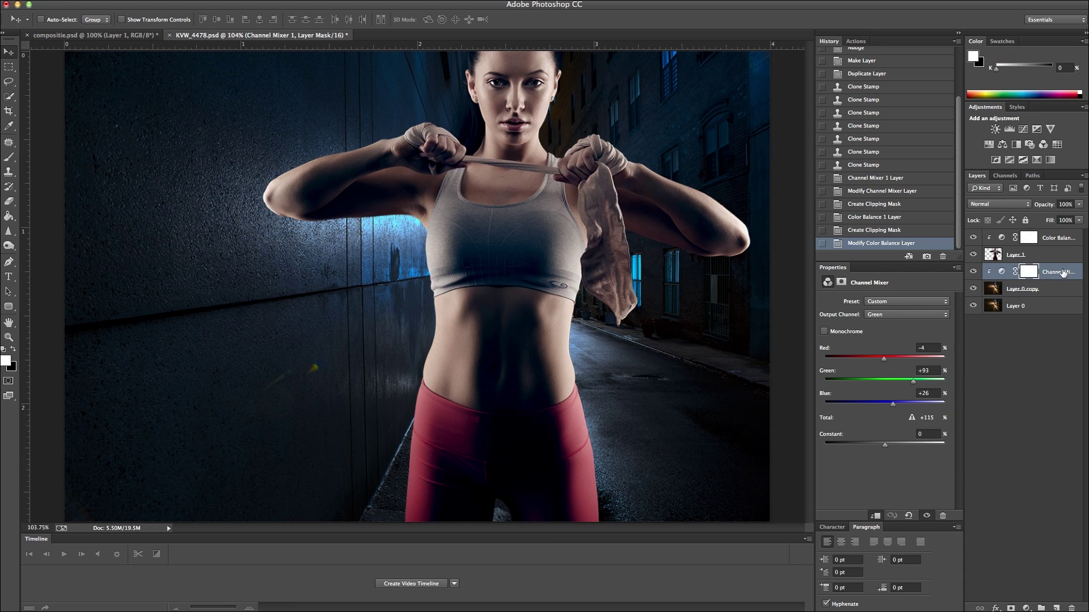
{"action": "left_click", "coordinate": [1056, 609]}
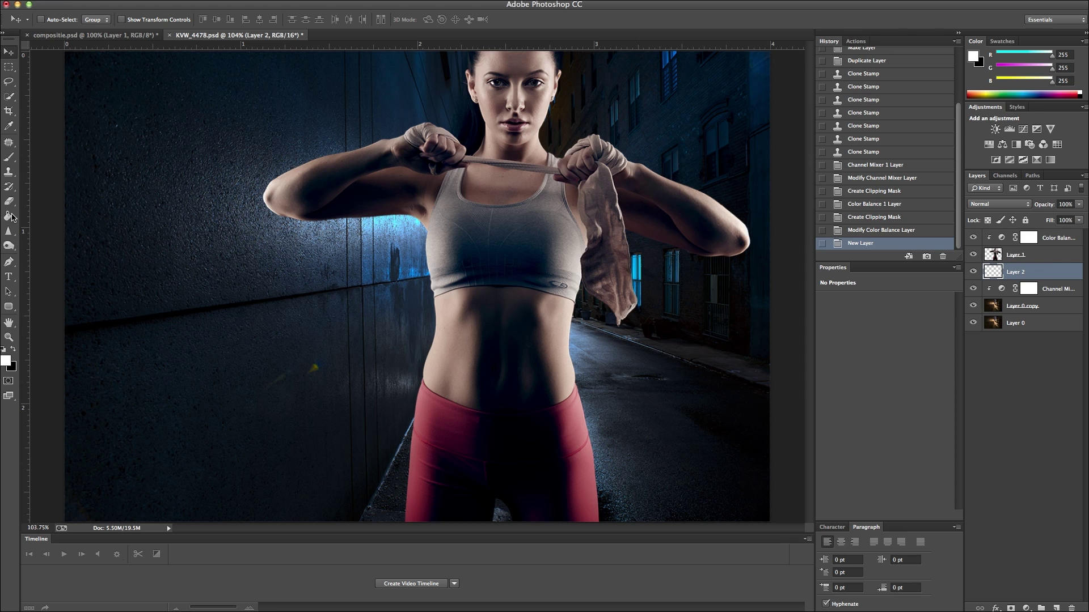
Set Layer 2 to Soft Light and ready the Brush tool at size 175, 14% flow.
{"action": "left_click", "coordinate": [9, 159]}
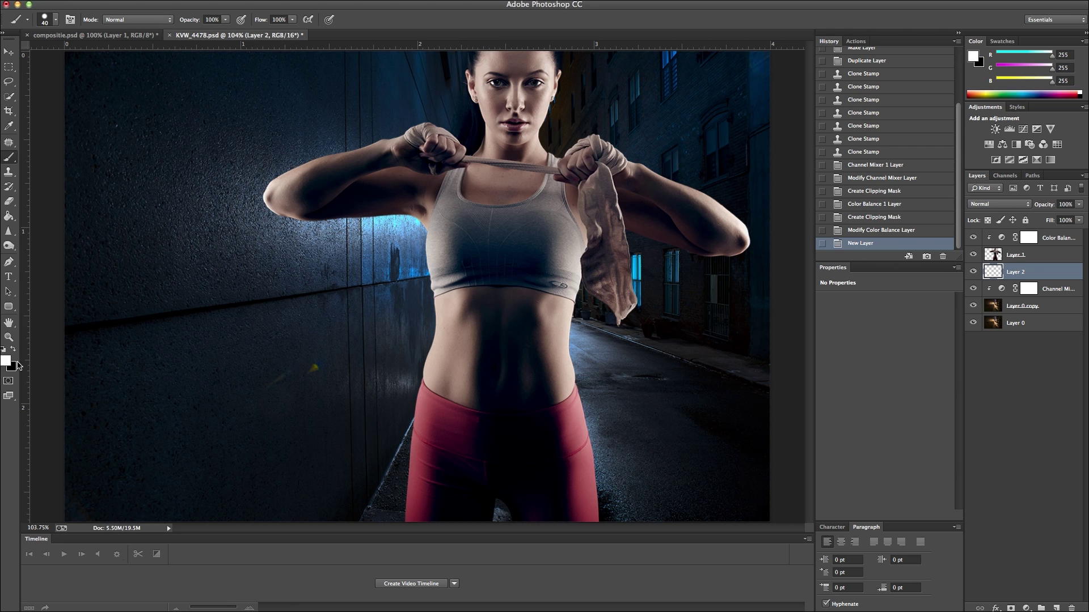
{"action": "key", "text": "bracketright"}
{"action": "key", "text": "bracketright"}
{"action": "key", "text": "bracketright"}
{"action": "key", "text": "bracketright"}
{"action": "key", "text": "bracketright"}
{"action": "key", "text": "bracketright"}
{"action": "key", "text": "bracketright"}
{"action": "key", "text": "bracketright"}
{"action": "key", "text": "bracketright"}
{"action": "key", "text": "bracketright"}
{"action": "key", "text": "bracketright"}
{"action": "key", "text": "bracketright"}
{"action": "key", "text": "bracketright"}
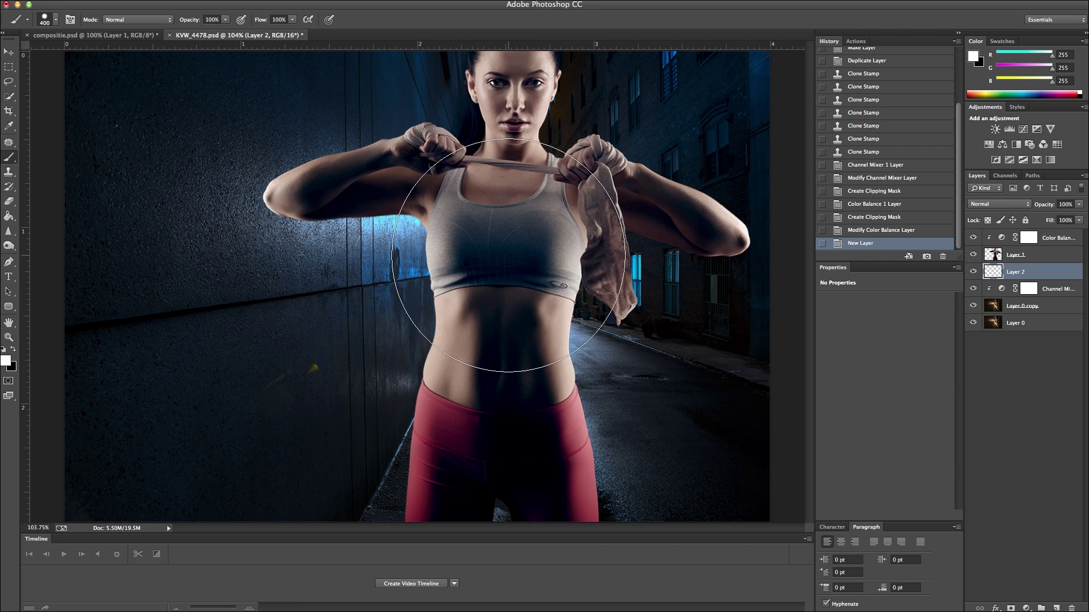
{"action": "key", "text": "bracketleft"}
{"action": "key", "text": "bracketleft"}
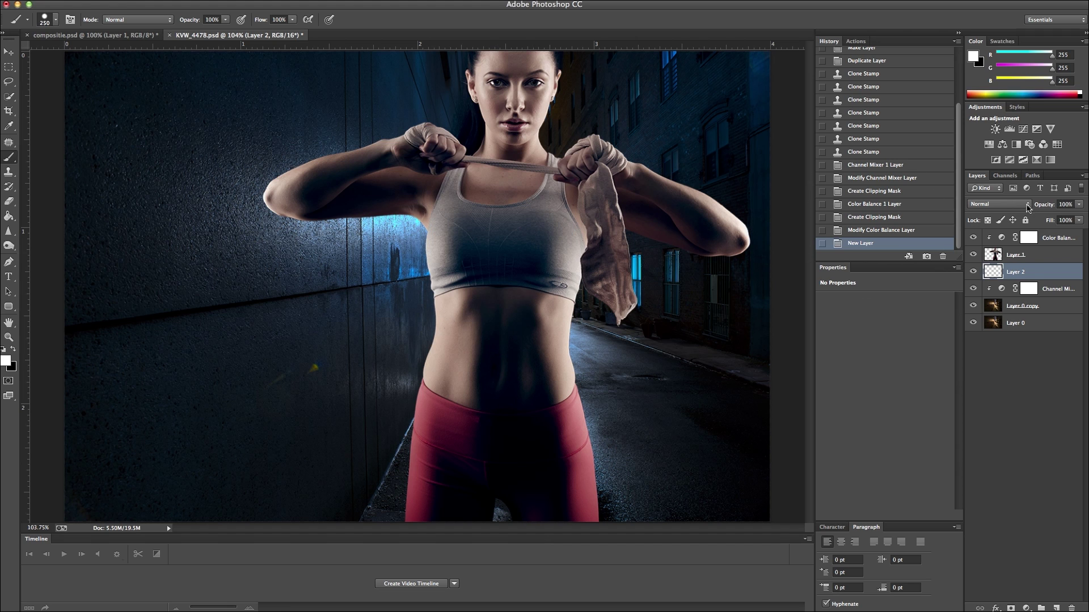
{"action": "left_click", "coordinate": [1028, 208]}
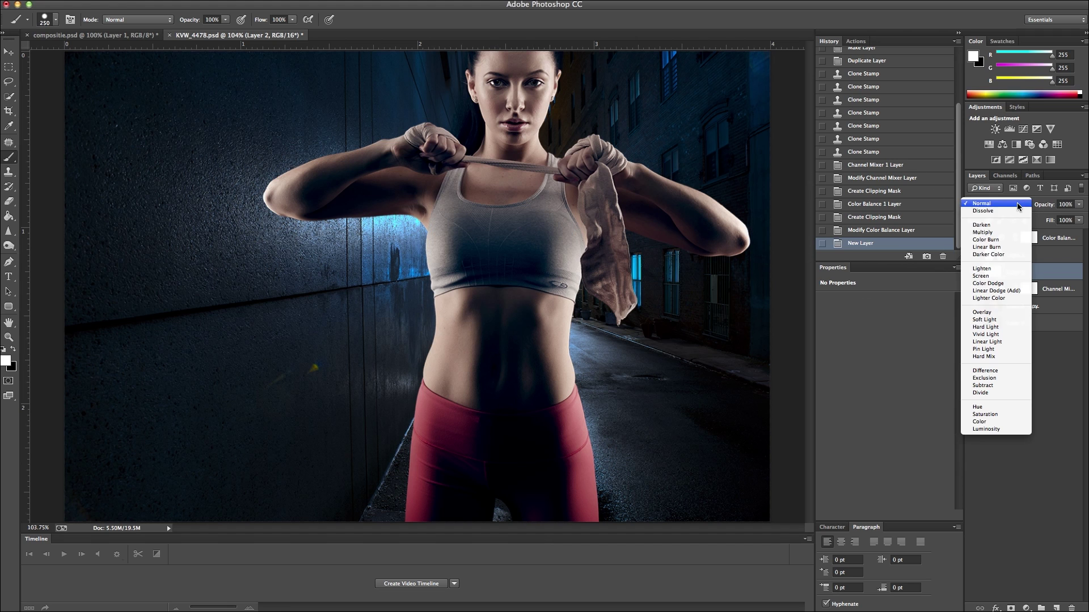
{"action": "left_click", "coordinate": [986, 320]}
{"action": "key", "text": "bracketleft"}
{"action": "key", "text": "bracketleft"}
{"action": "key", "text": "shift+1"}
{"action": "key", "text": "shift+4"}
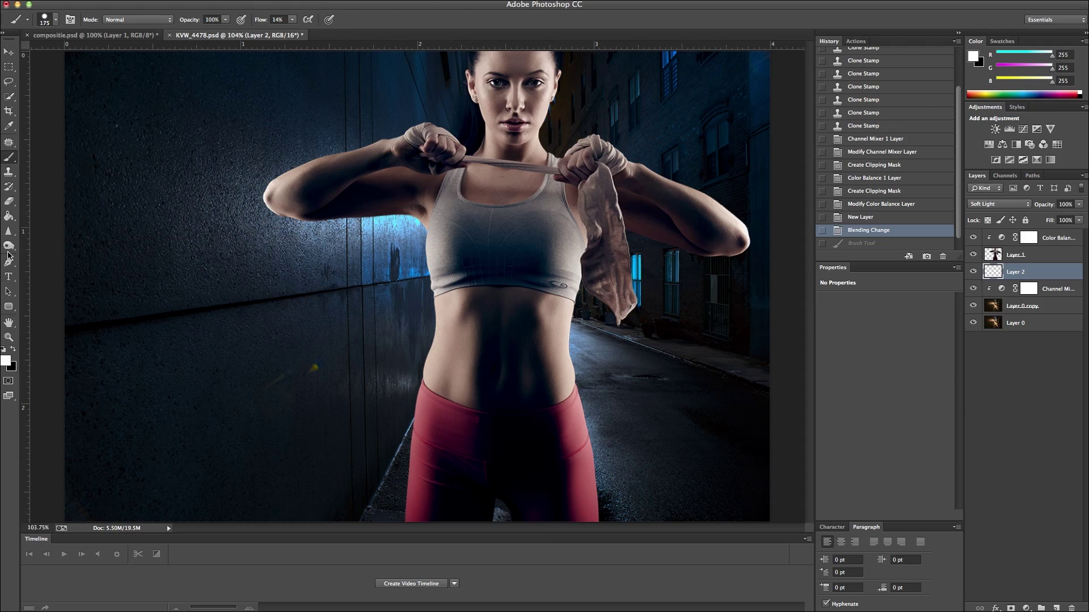
{"action": "left_click", "coordinate": [55, 23]}
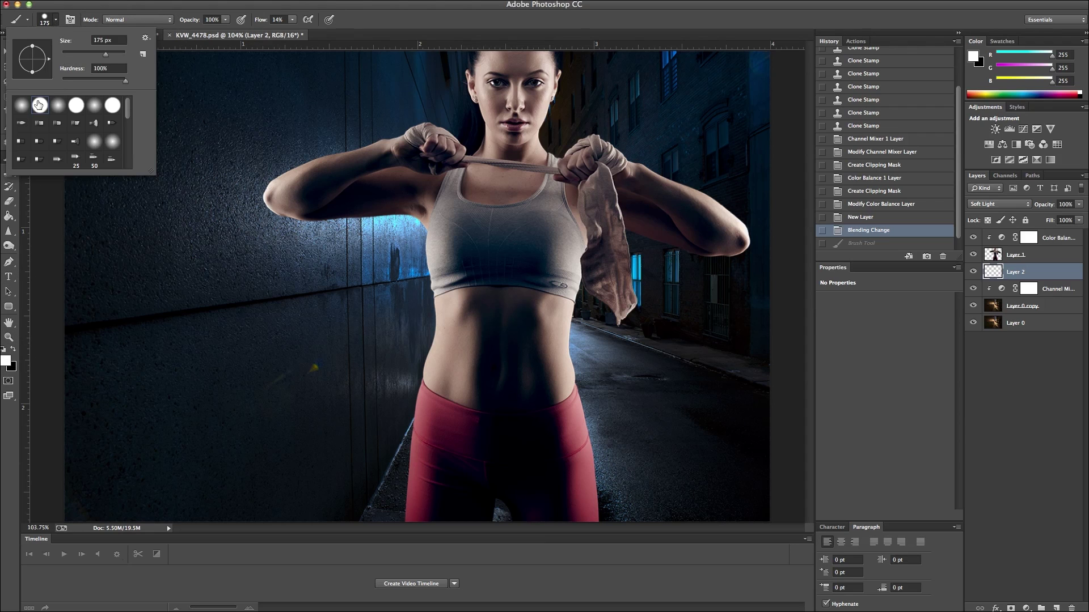
Choose a soft round brush with 0% hardness and about 17% flow.
{"action": "left_click", "coordinate": [23, 105]}
{"action": "left_click", "coordinate": [292, 19]}
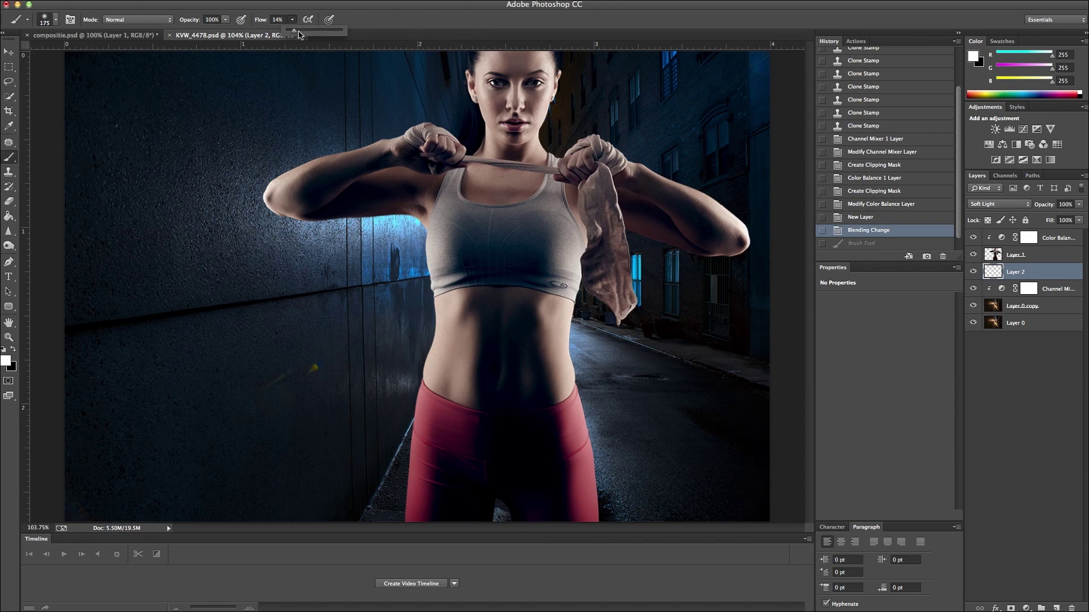
{"action": "left_click_drag", "start_coordinate": [293, 31], "coordinate": [291, 32]}
Paint soft white glow strokes over the model's upper torso and hips on Layer 2.
{"action": "mouse_move", "coordinate": [513, 52]}
{"action": "left_mouse_down"}
{"action": "mouse_move", "coordinate": [454, 78]}
{"action": "mouse_move", "coordinate": [445, 149]}
{"action": "left_mouse_up"}
{"action": "mouse_move", "coordinate": [412, 231]}
{"action": "left_mouse_down"}
{"action": "mouse_move", "coordinate": [388, 264]}
{"action": "mouse_move", "coordinate": [410, 250]}
{"action": "left_mouse_up"}
{"action": "mouse_move", "coordinate": [410, 309]}
{"action": "left_mouse_down"}
{"action": "mouse_move", "coordinate": [444, 452]}
{"action": "mouse_move", "coordinate": [425, 513]}
{"action": "mouse_move", "coordinate": [427, 432]}
{"action": "mouse_move", "coordinate": [465, 445]}
{"action": "mouse_move", "coordinate": [511, 504]}
{"action": "mouse_move", "coordinate": [572, 503]}
{"action": "mouse_move", "coordinate": [589, 490]}
{"action": "mouse_move", "coordinate": [575, 404]}
{"action": "left_mouse_up"}
{"action": "key", "text": "bracketright"}
{"action": "key", "text": "bracketright"}
{"action": "key", "text": "bracketright"}
{"action": "key", "text": "bracketright"}
{"action": "key", "text": "bracketright"}
{"action": "key", "text": "bracketright"}
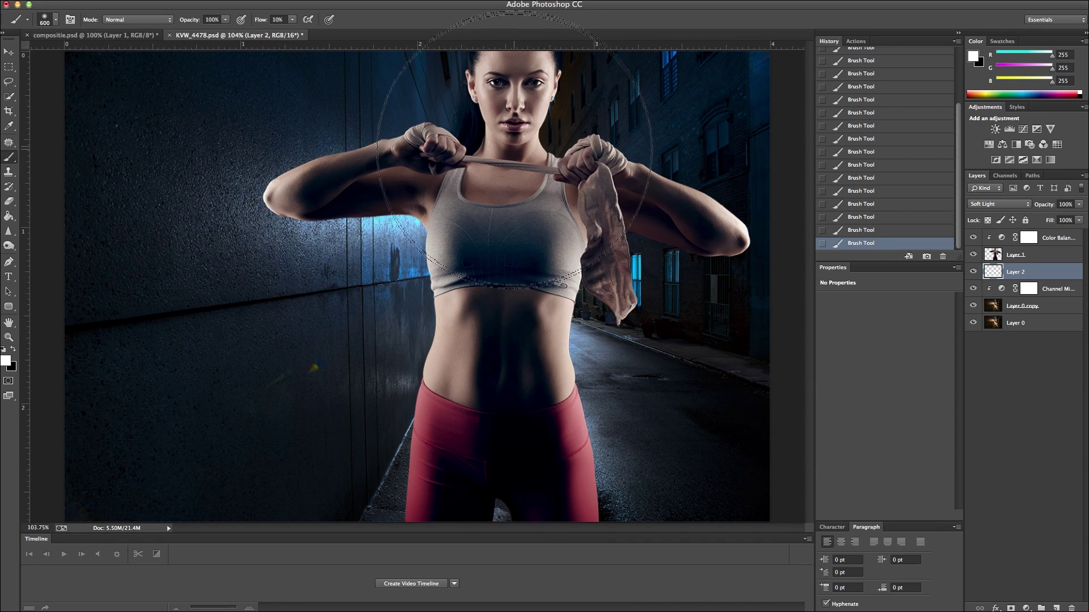
{"action": "key", "text": "bracketleft"}
{"action": "key", "text": "bracketleft"}
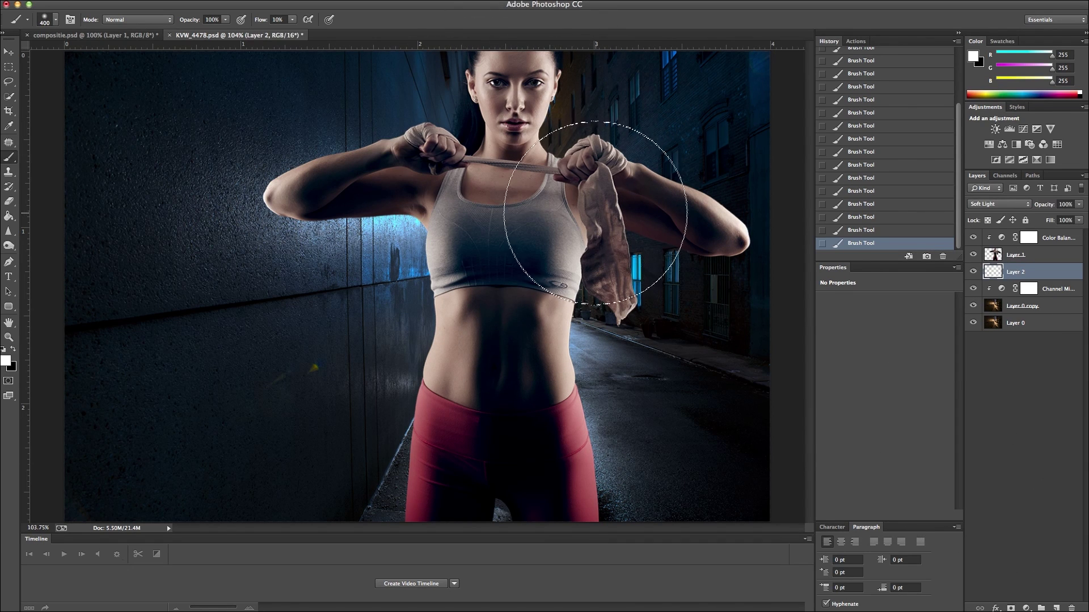
{"action": "key", "text": "bracketleft"}
{"action": "key", "text": "bracketleft"}
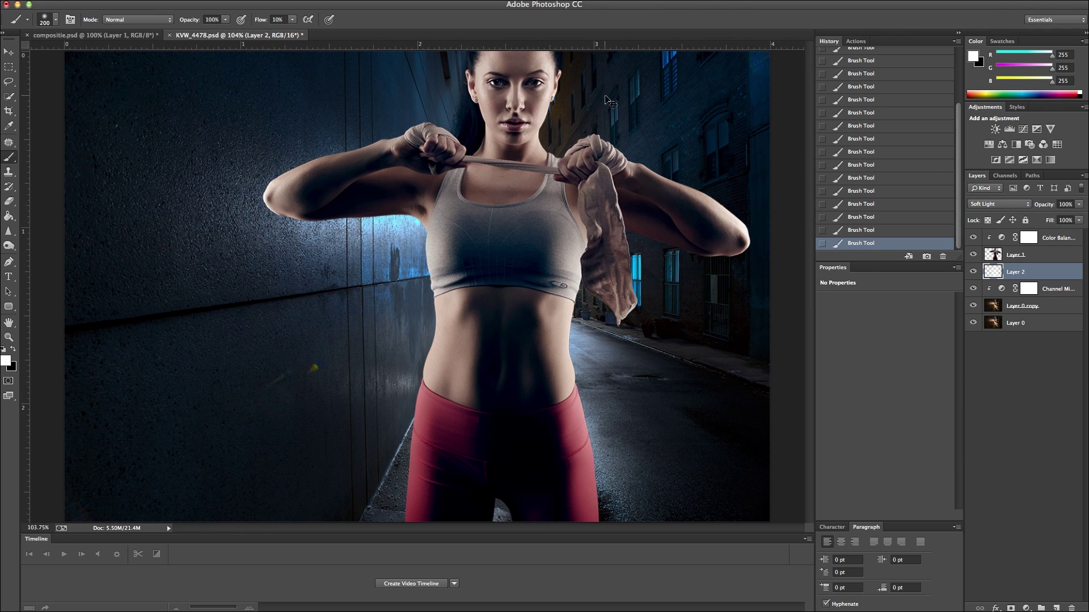
{"action": "key", "text": "super+alt+z"}
{"action": "key", "text": "super+alt+z"}
{"action": "key", "text": "super+shift+z"}
{"action": "key", "text": "super+shift+z"}
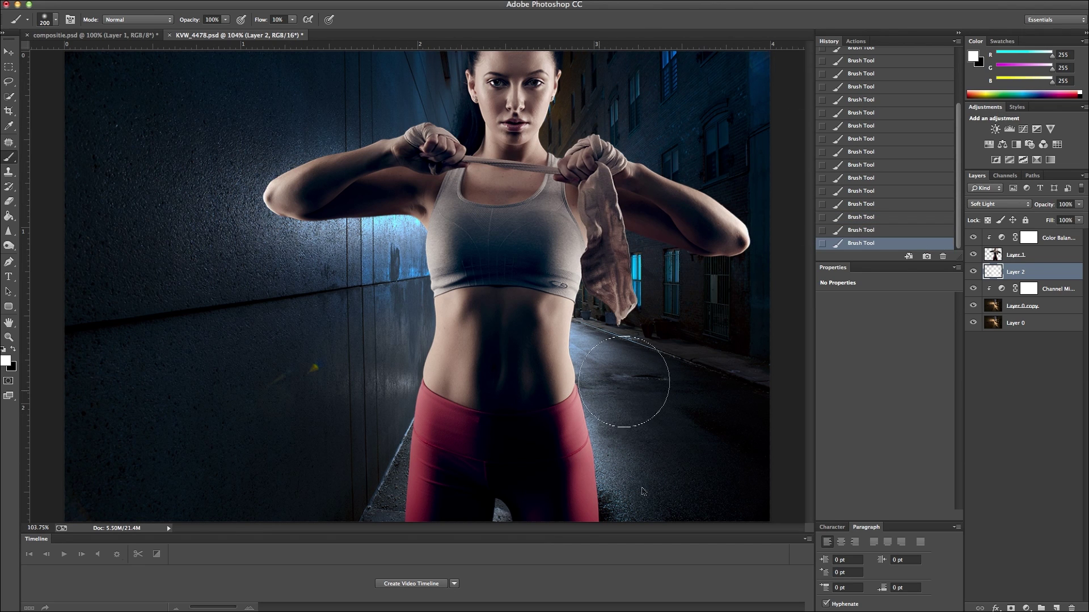
{"action": "left_click", "coordinate": [1060, 311]}
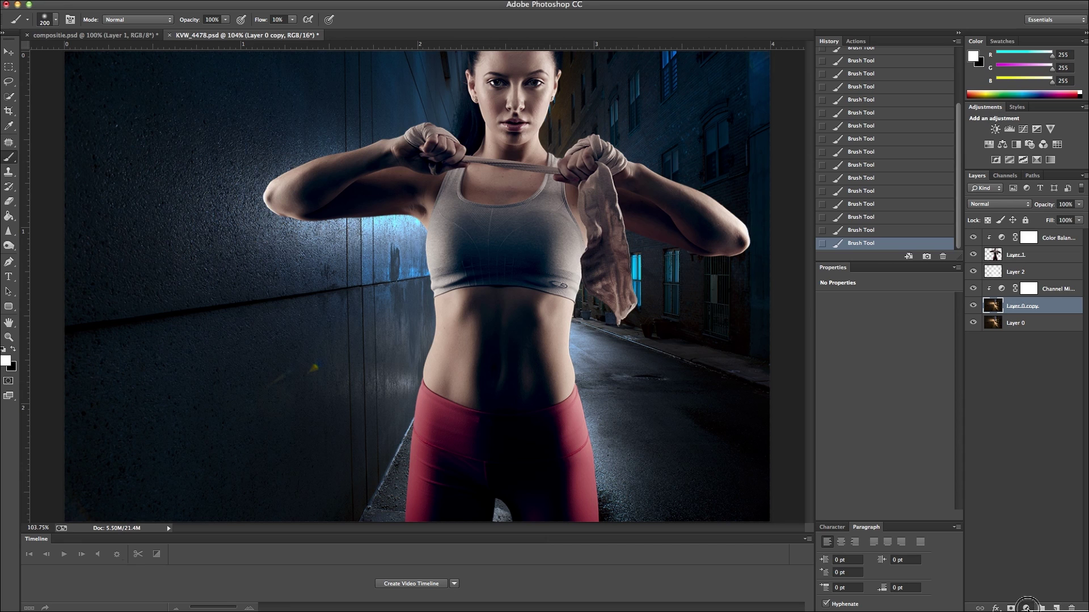
Add a Curves 1 layer mapping input 136 to output 131 to slightly darken the alley.
{"action": "left_click", "coordinate": [1026, 608]}
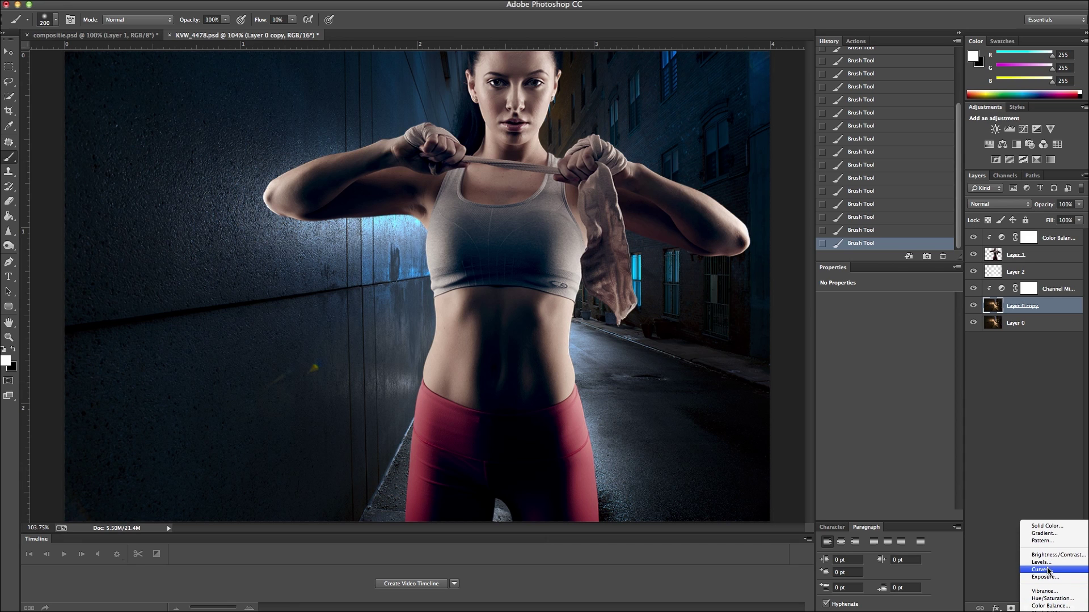
{"action": "left_click", "coordinate": [1048, 570]}
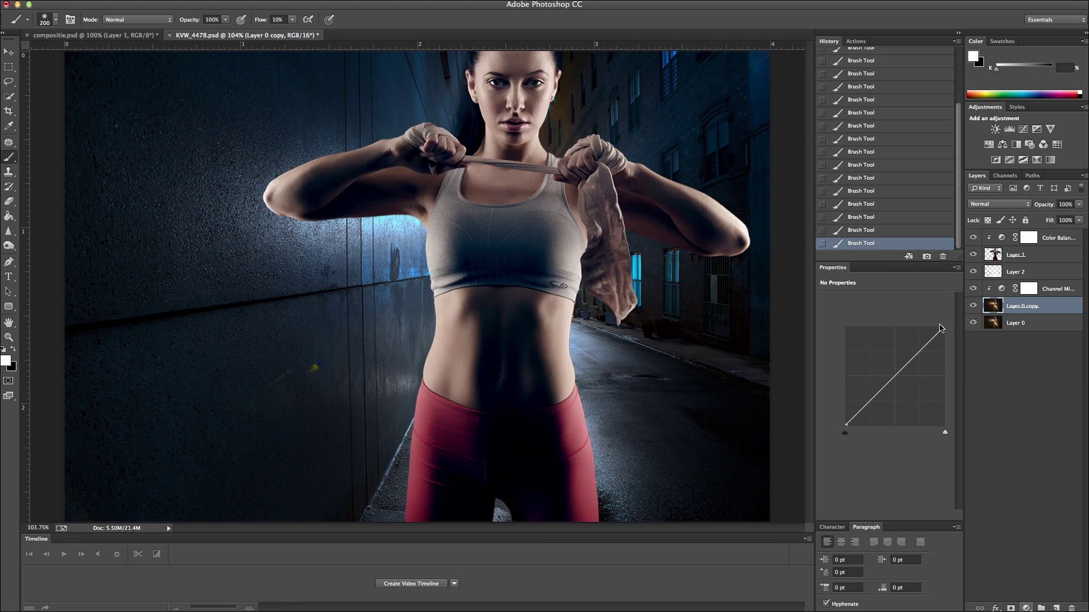
{"action": "left_click_drag", "start_coordinate": [897, 376], "coordinate": [902, 382]}
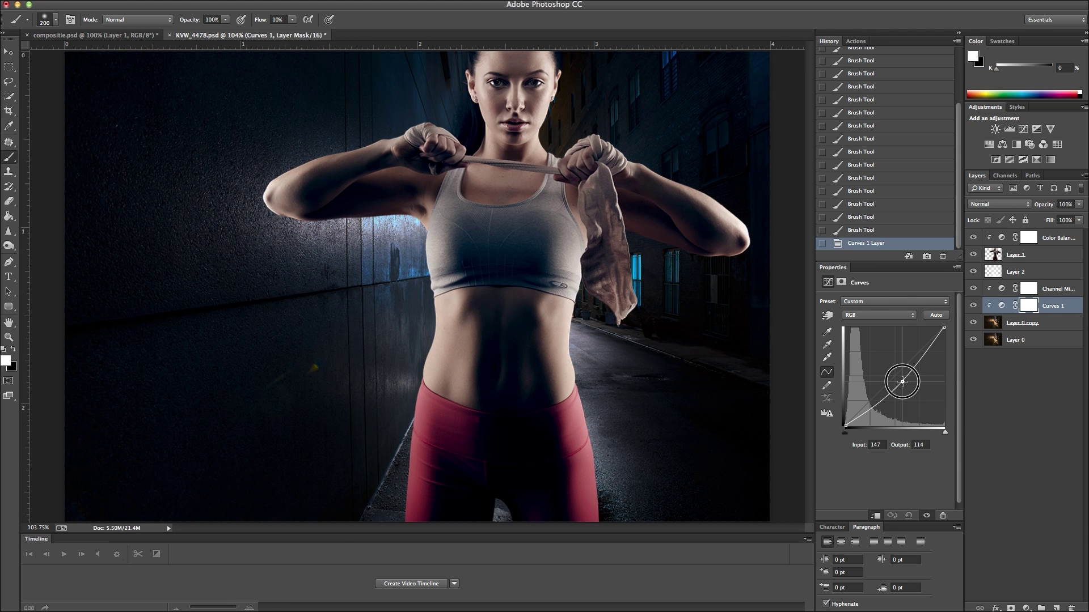
{"action": "left_click_drag", "start_coordinate": [902, 382], "coordinate": [898, 373]}
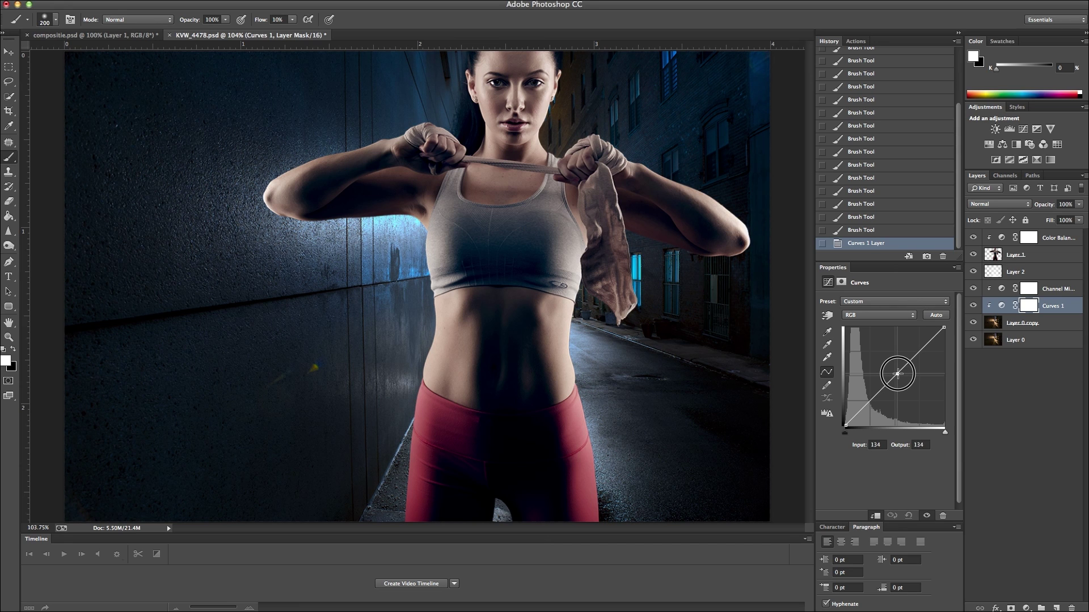
{"action": "left_click_drag", "start_coordinate": [897, 373], "coordinate": [899, 375]}
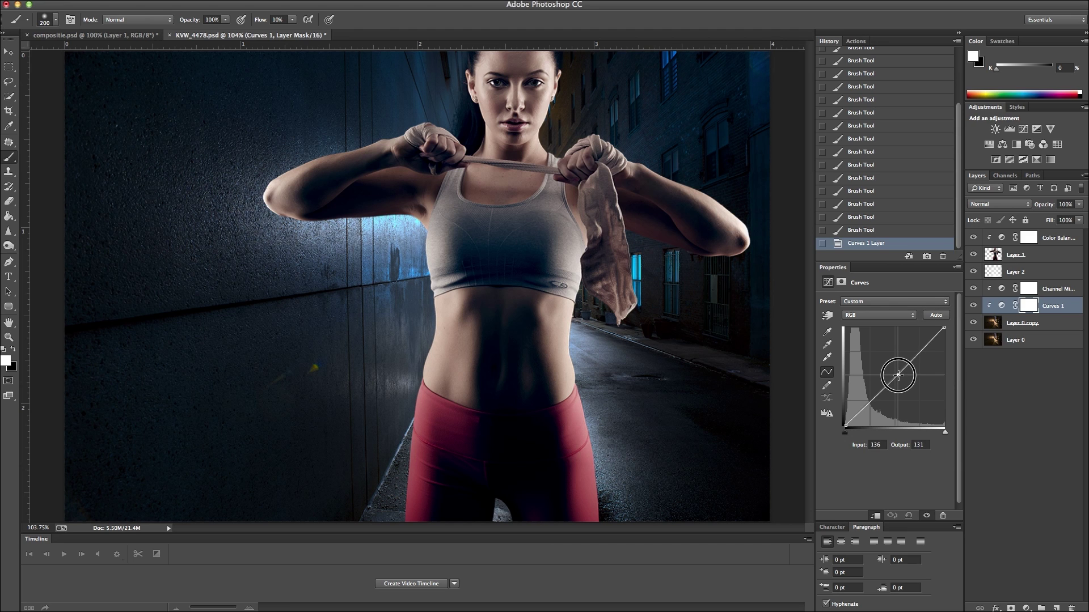
{"action": "left_click_drag", "start_coordinate": [898, 375], "coordinate": [898, 374]}
{"action": "left_click", "coordinate": [1048, 420]}
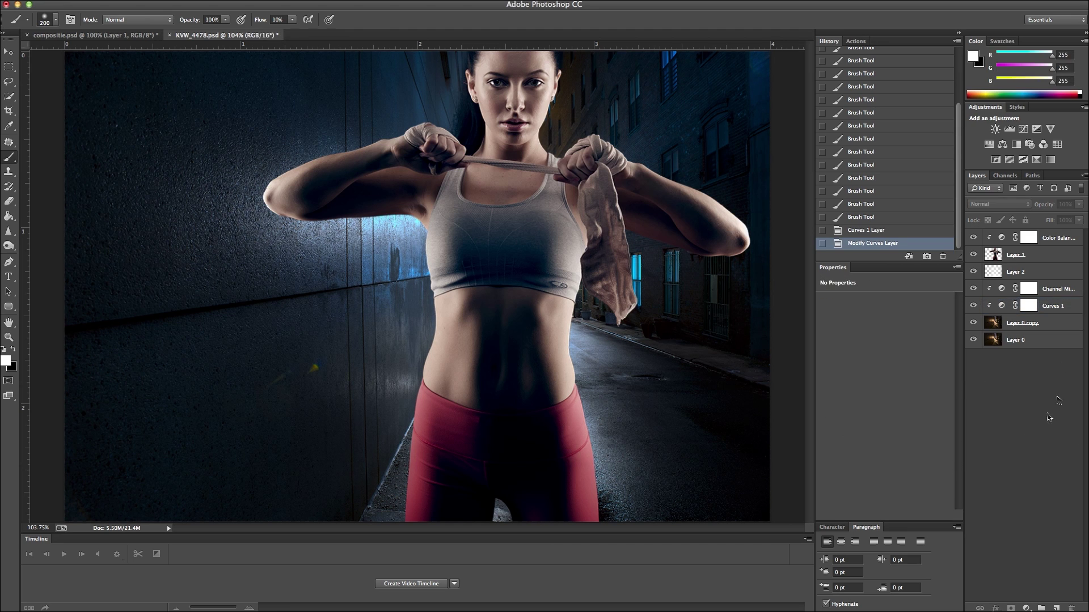
{"action": "left_click", "coordinate": [973, 307]}
Compare the image with Curves 1 and the Layer 2 Soft Light glow hidden and shown, then reselect Curves 1.
{"action": "left_click", "coordinate": [972, 306]}
{"action": "left_click", "coordinate": [973, 272]}
{"action": "left_click", "coordinate": [999, 272]}
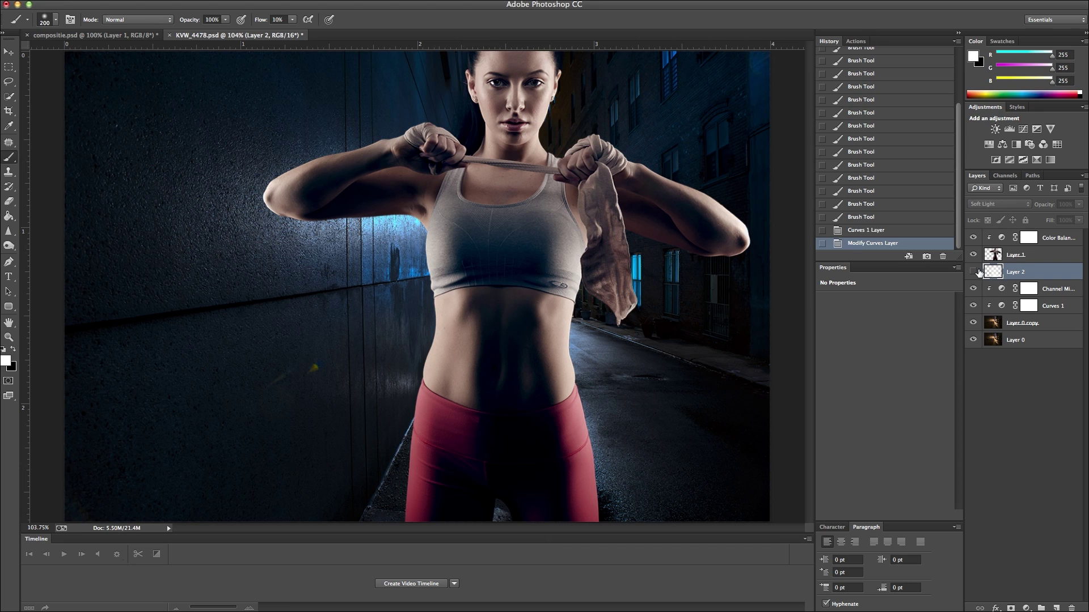
{"action": "left_click", "coordinate": [973, 271]}
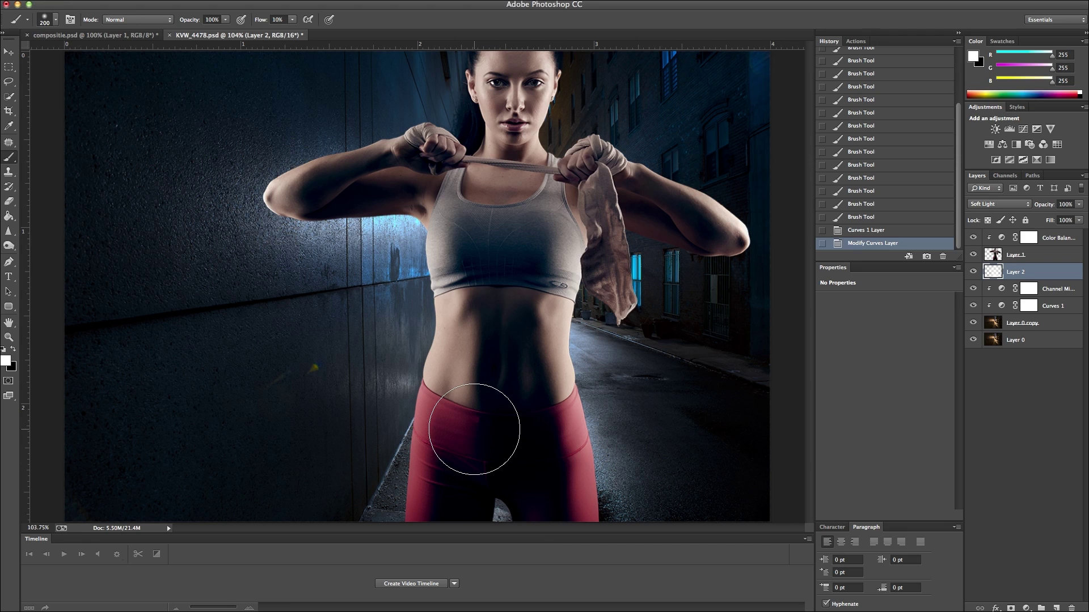
{"action": "key", "text": "alt+bracketleft"}
{"action": "key", "text": "alt+bracketleft"}
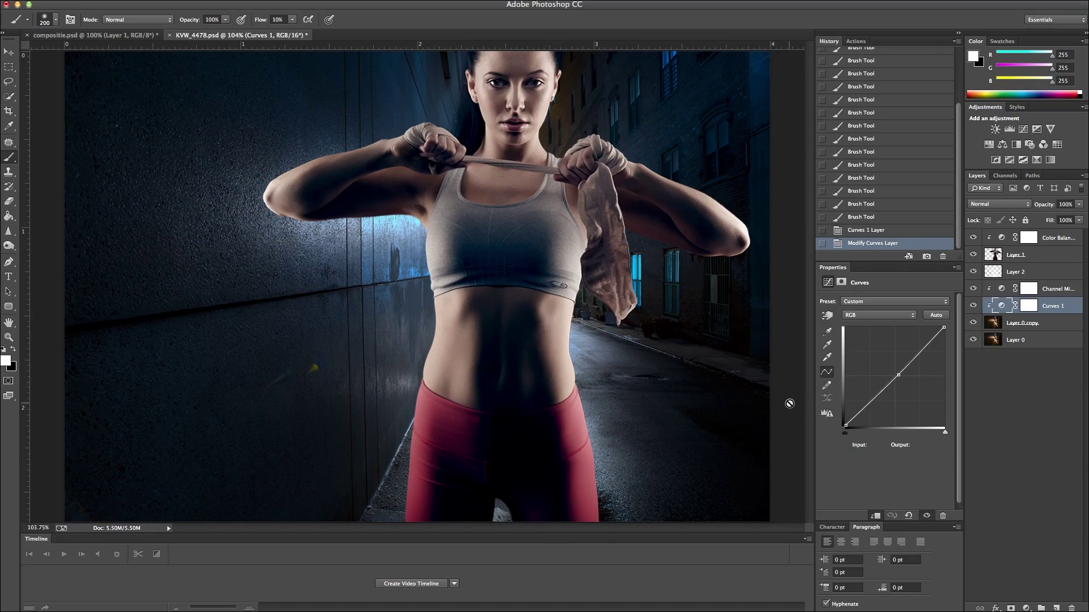